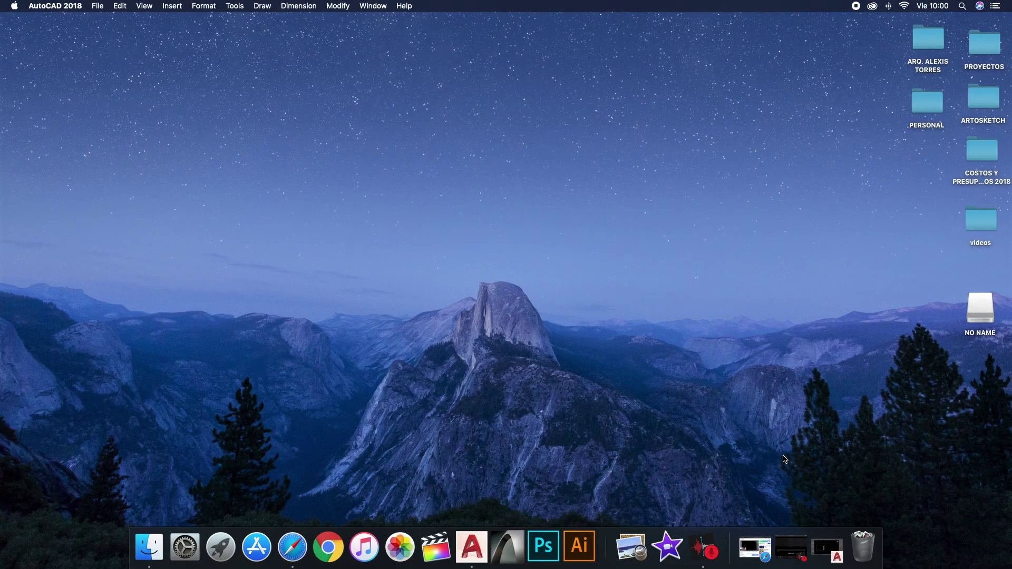
# Restore the minimized Drawing1 window and zoom around the reference title-block sheet
pyautogui.click(824, 536)
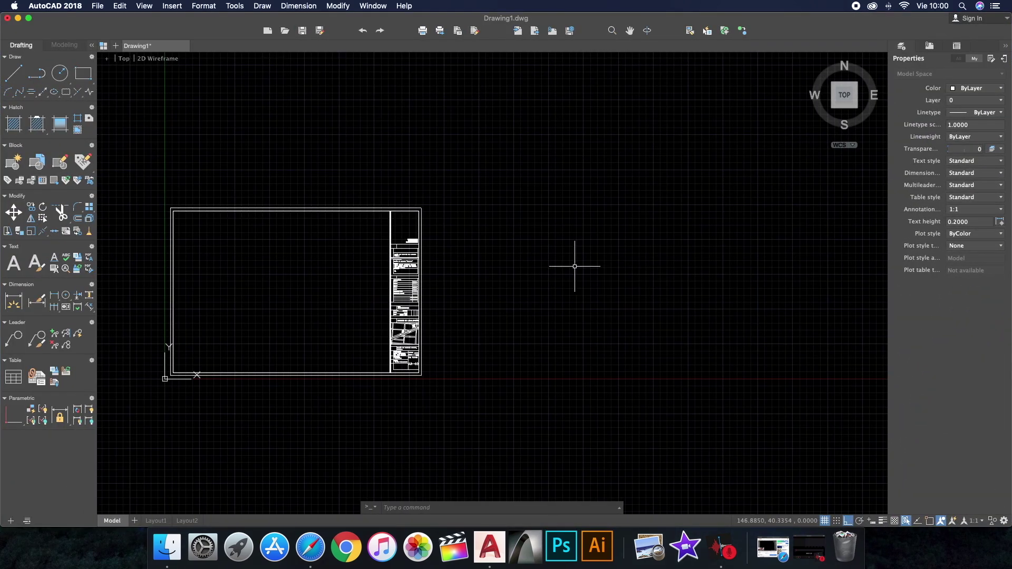
pyautogui.scroll(-1, 511, 293)
pyautogui.scroll(1, 317, 317)
pyautogui.scroll(2, 324, 317)
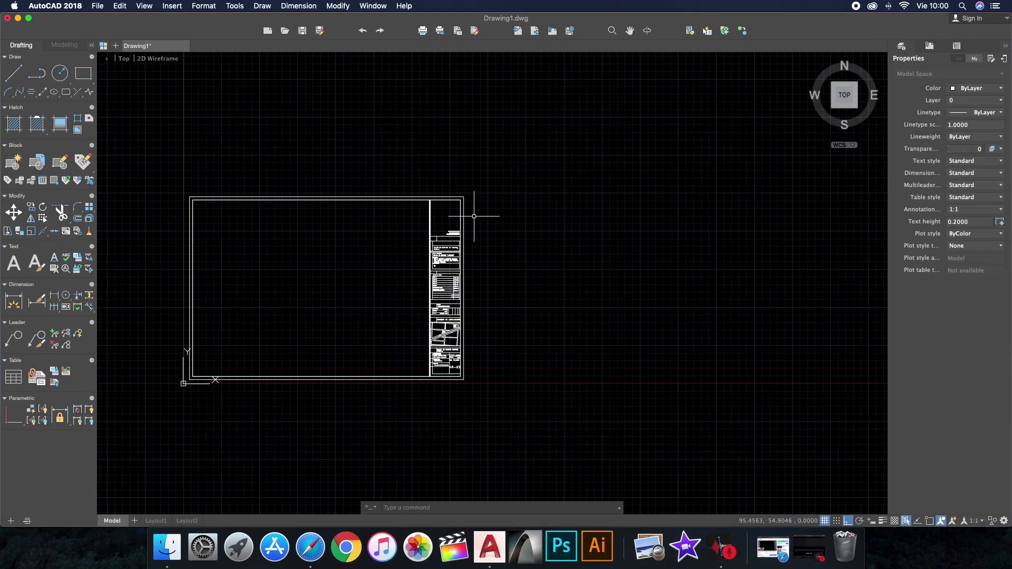
pyautogui.scroll(1, 185, 369)
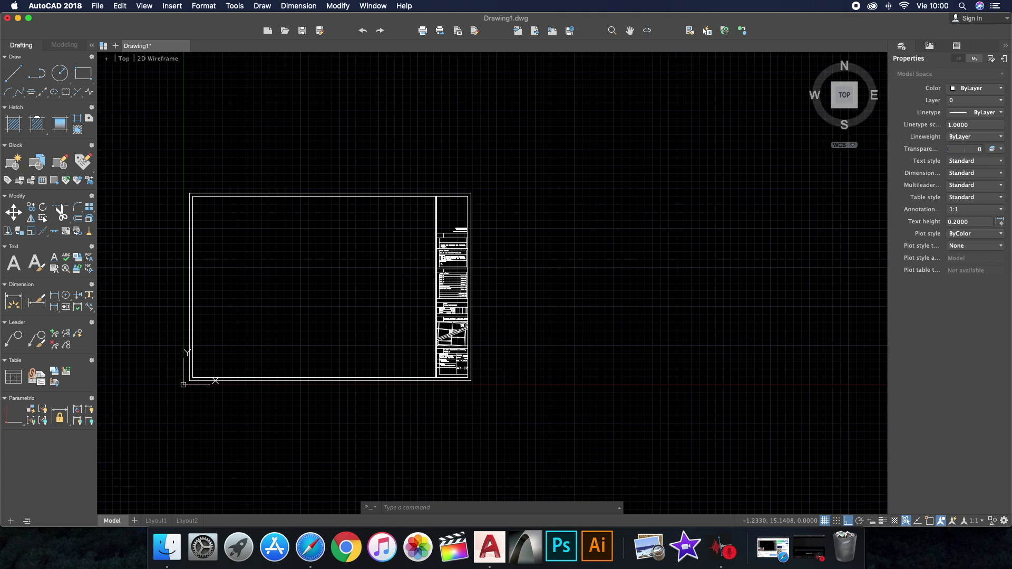
pyautogui.scroll(2, 180, 343)
pyautogui.scroll(-2, 185, 353)
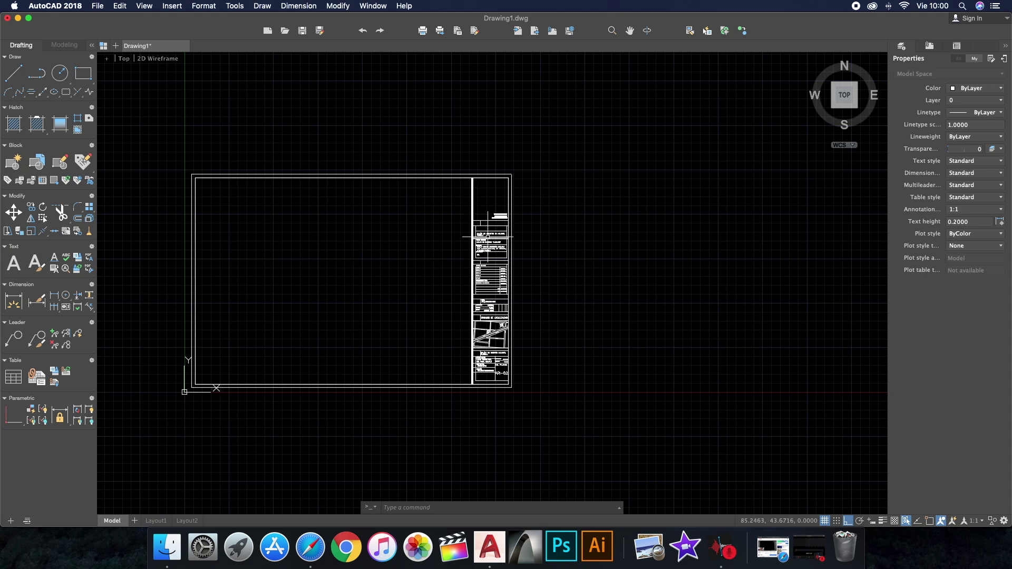
pyautogui.scroll(4, 508, 266)
pyautogui.scroll(2, 509, 267)
pyautogui.scroll(-1, 509, 266)
pyautogui.scroll(-2, 508, 266)
pyautogui.scroll(-1, 479, 297)
pyautogui.scroll(1, 478, 298)
pyautogui.scroll(1, 478, 298)
pyautogui.scroll(-2, 479, 298)
pyautogui.scroll(-1, 441, 355)
pyautogui.scroll(1, 576, 350)
pyautogui.scroll(-2, 617, 350)
pyautogui.scroll(1, 422, 343)
pyautogui.scroll(2, 401, 343)
pyautogui.scroll(1, 395, 343)
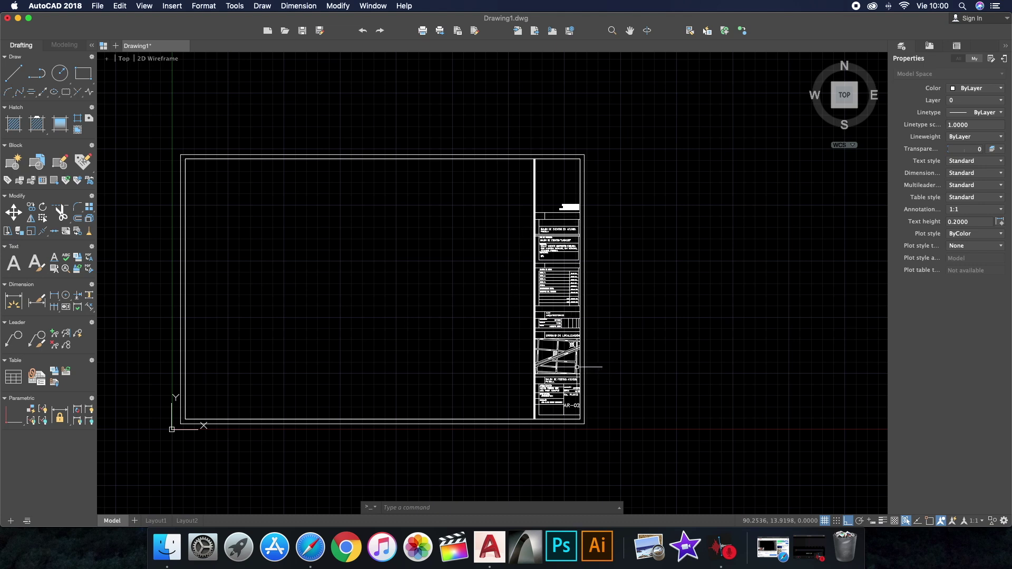
pyautogui.scroll(-3, 304, 248)
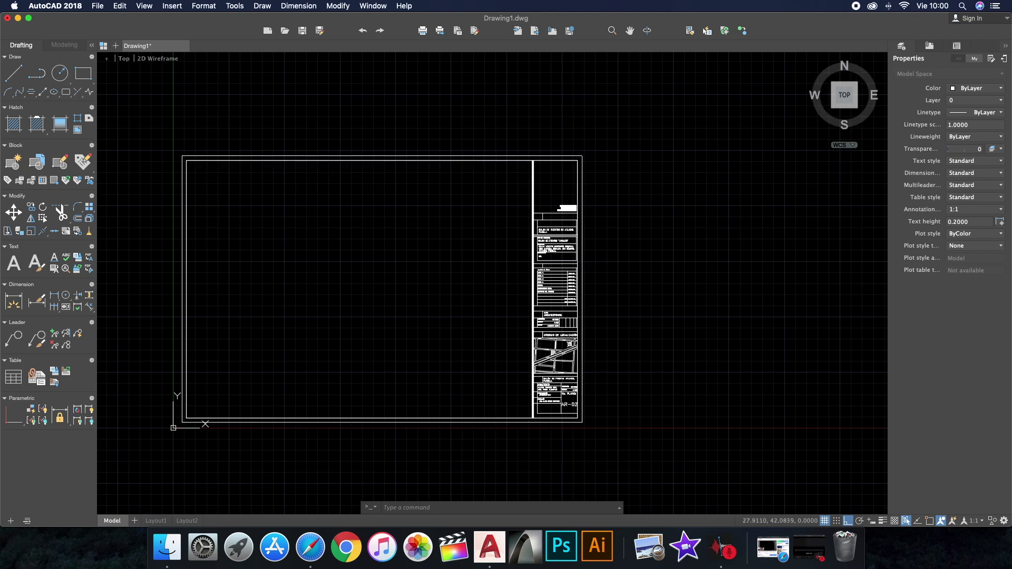
pyautogui.scroll(-2, 293, 260)
pyautogui.scroll(1, 271, 335)
pyautogui.scroll(-1, 271, 317)
pyautogui.scroll(3, 277, 289)
pyautogui.scroll(2, 296, 316)
pyautogui.scroll(-2, 277, 348)
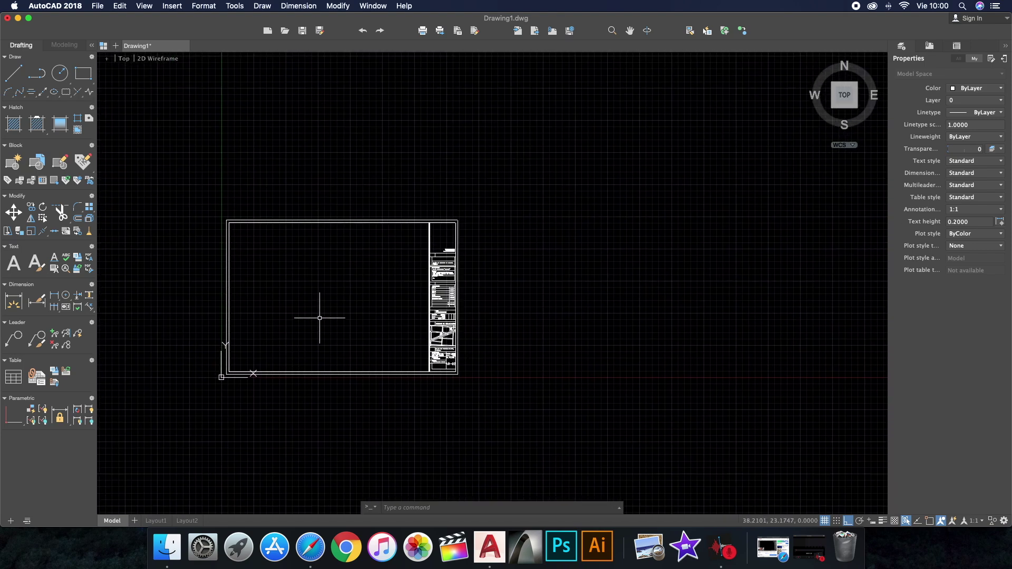
pyautogui.scroll(2, 323, 316)
pyautogui.scroll(-1, 267, 347)
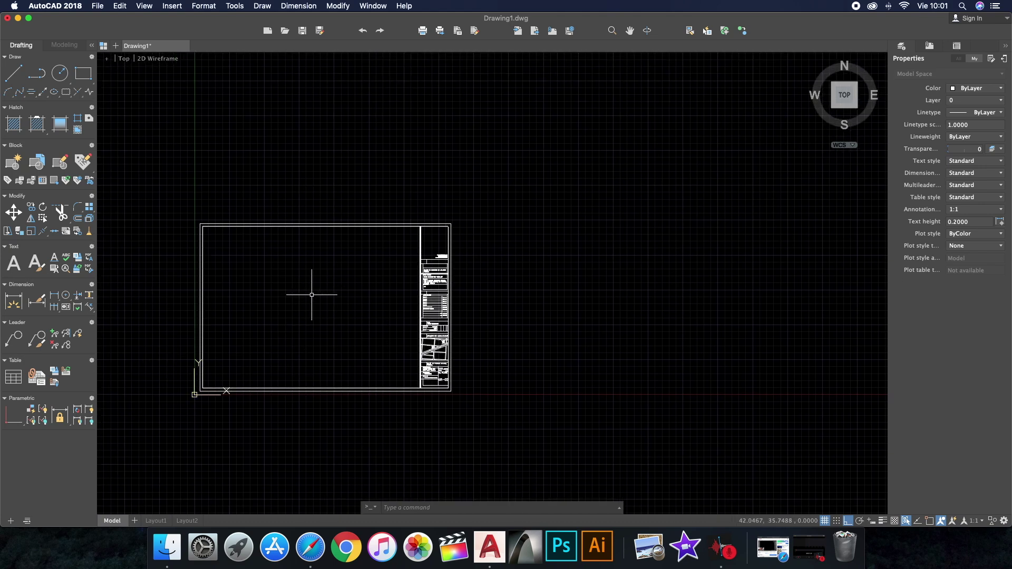
pyautogui.scroll(1, 338, 294)
pyautogui.scroll(1, 337, 301)
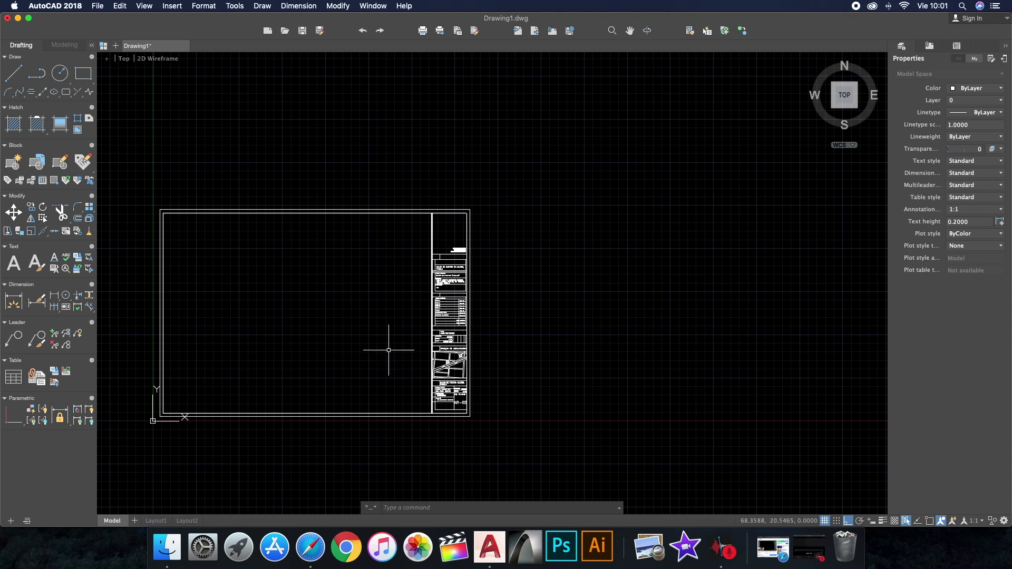
# Add a new layer named SOLAPA in the layer manager
pyautogui.write('LAYER')
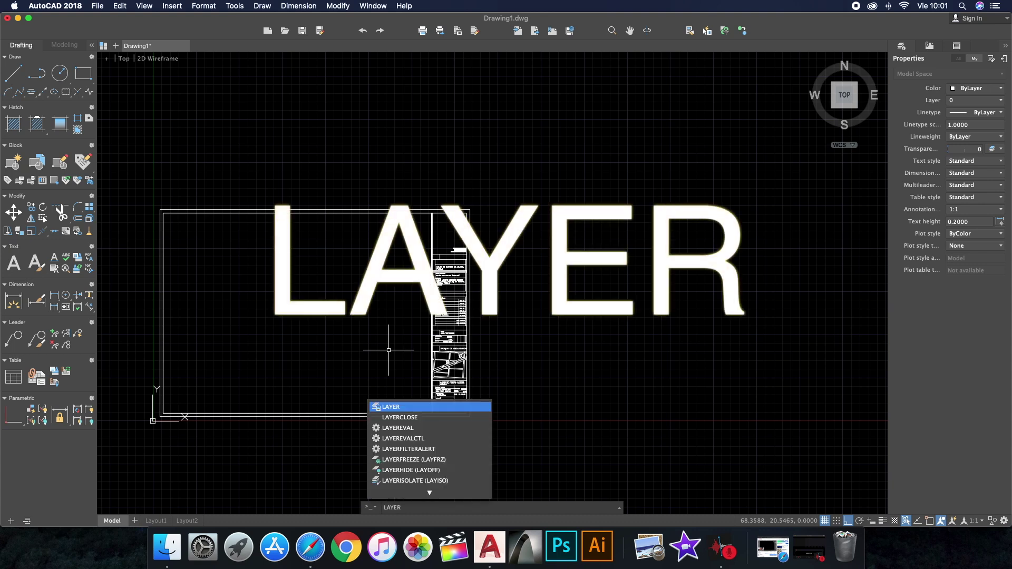
pyautogui.press('Return')
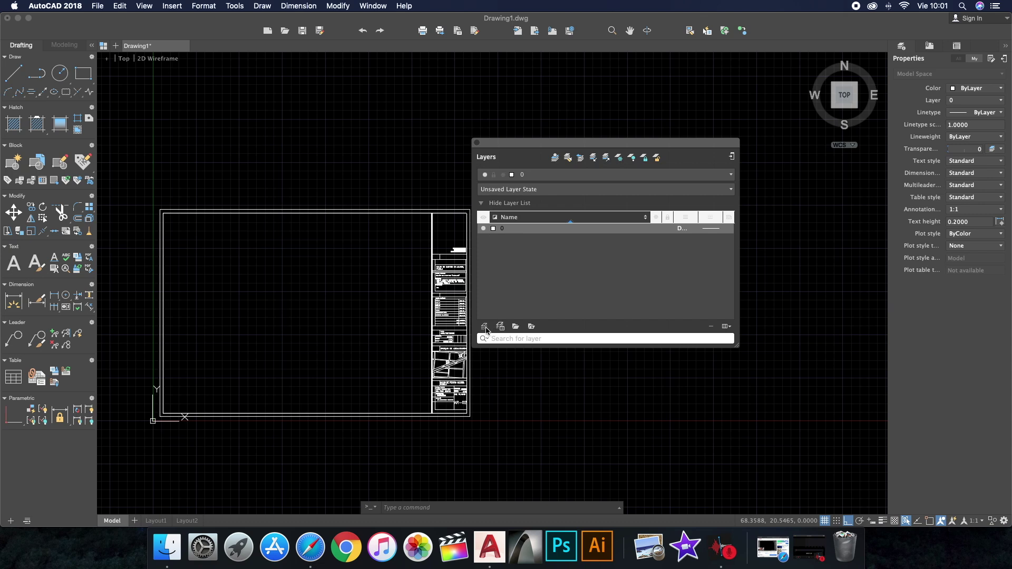
pyautogui.click(485, 328)
pyautogui.write('SOLAPA')
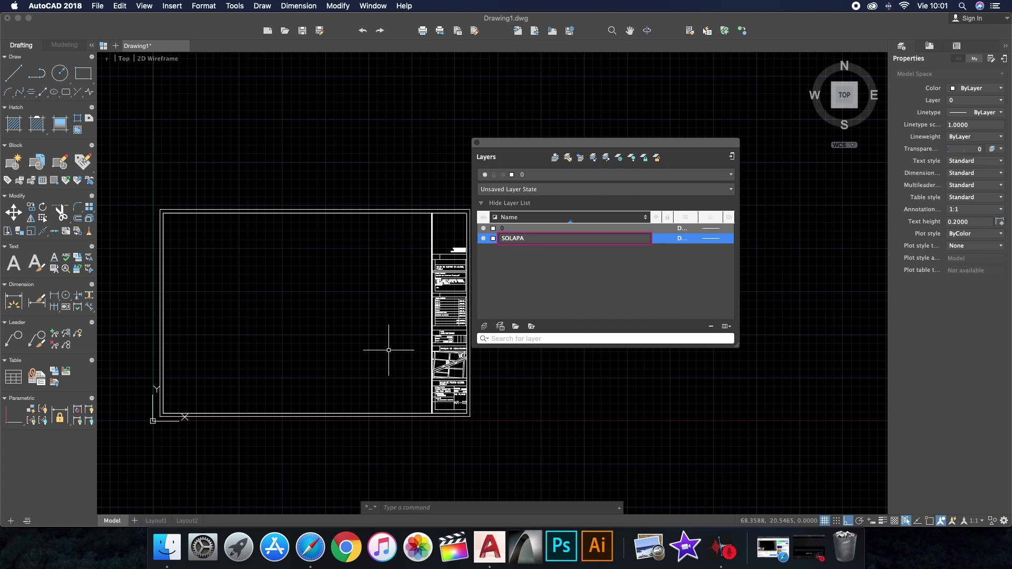
pyautogui.press('Return')
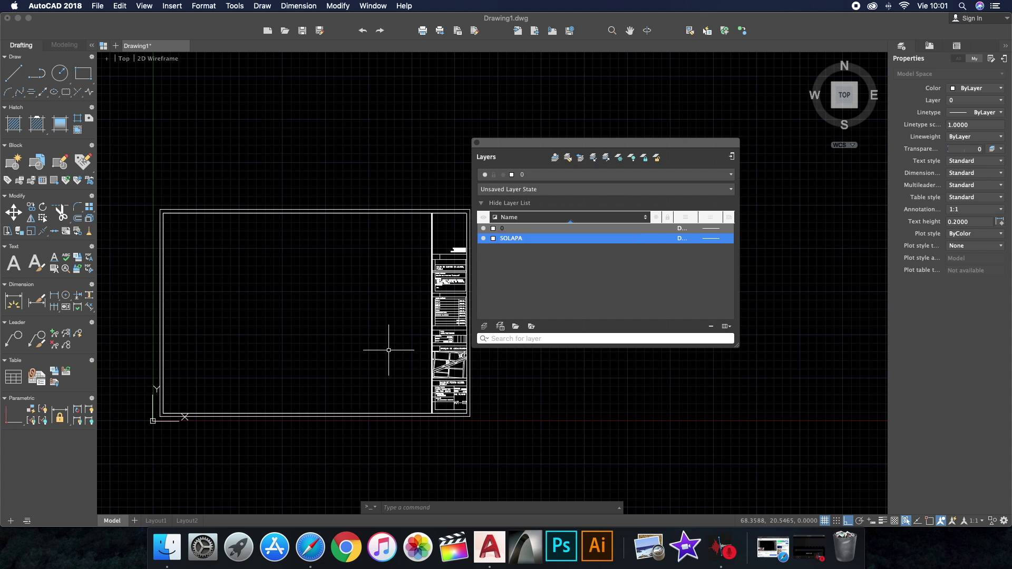
pyautogui.click(571, 250)
pyautogui.click(512, 241)
# Give SOLAPA a 0.35 mm lineweight, keeping white and Continuous, and make it current
pyautogui.click(493, 240)
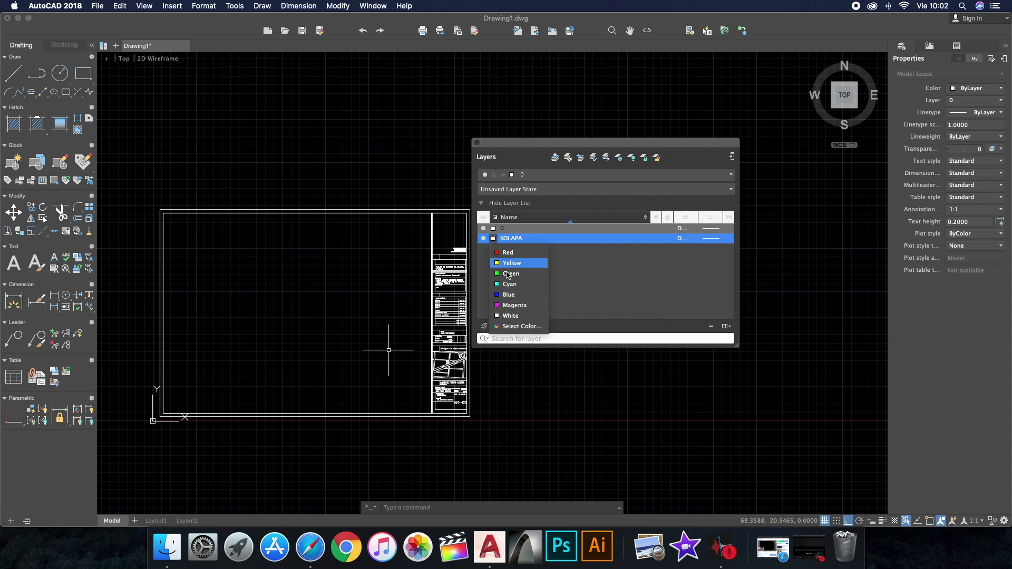
pyautogui.click(577, 270)
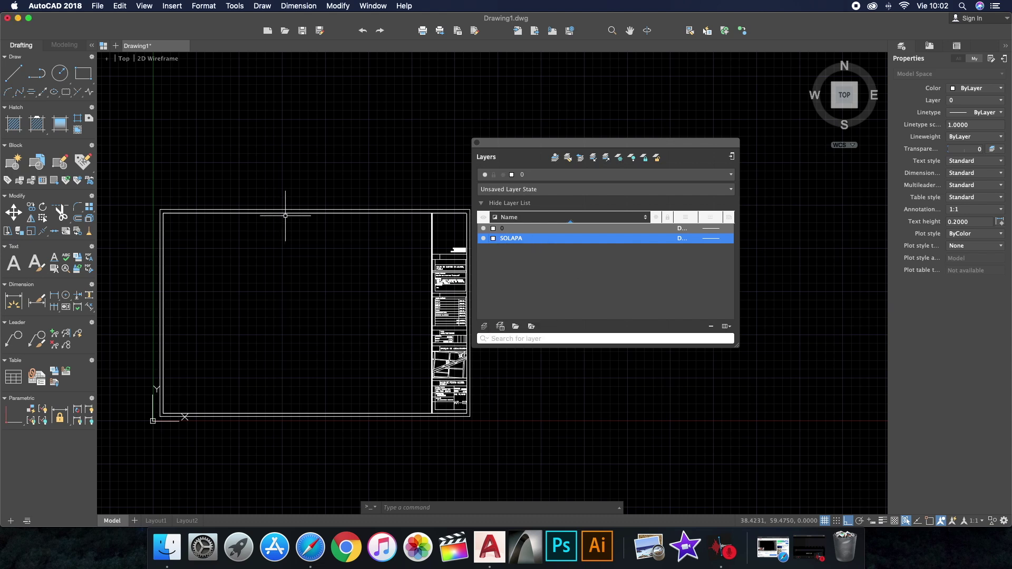
pyautogui.click(688, 241)
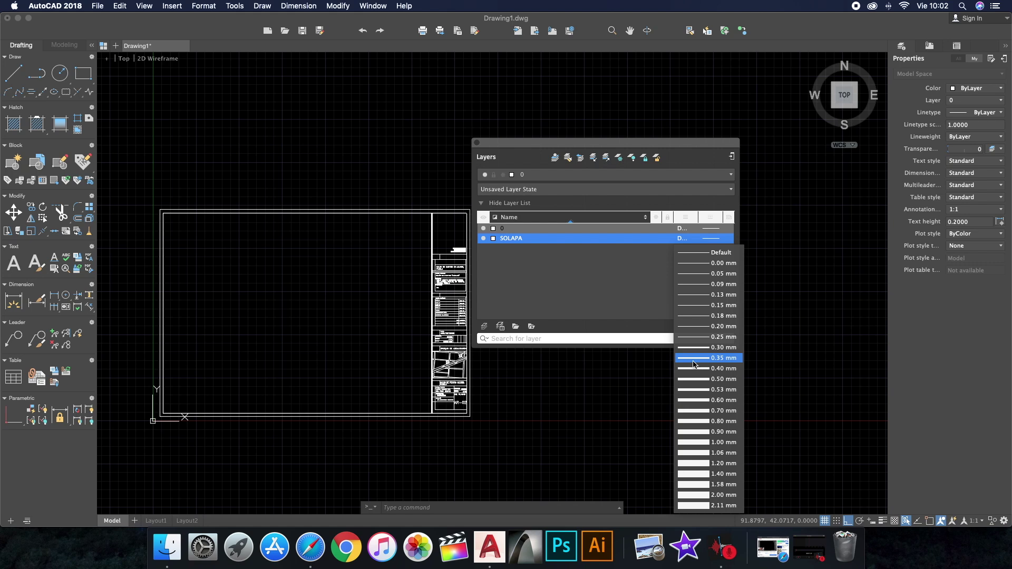
pyautogui.click(693, 362)
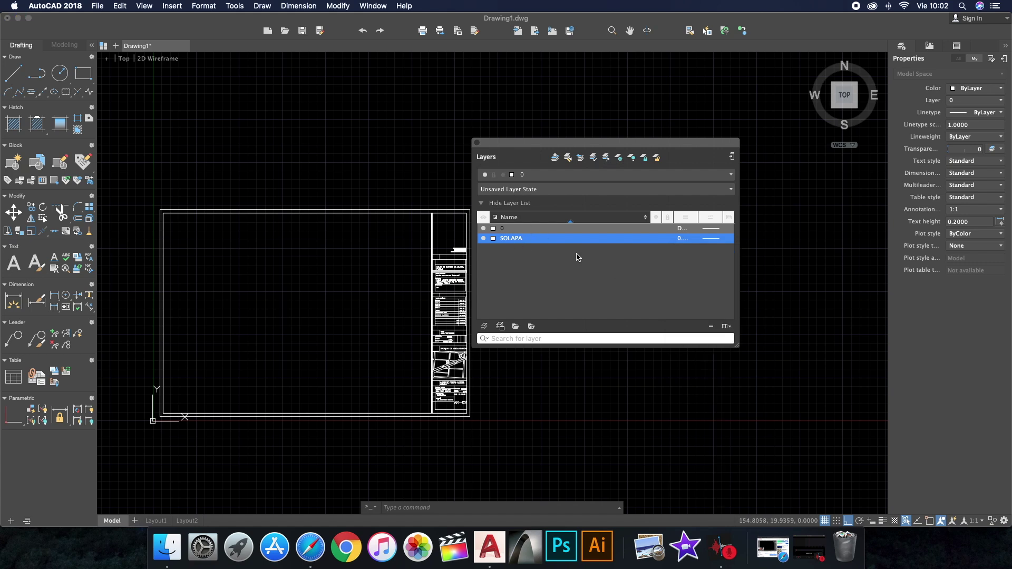
pyautogui.click(716, 241)
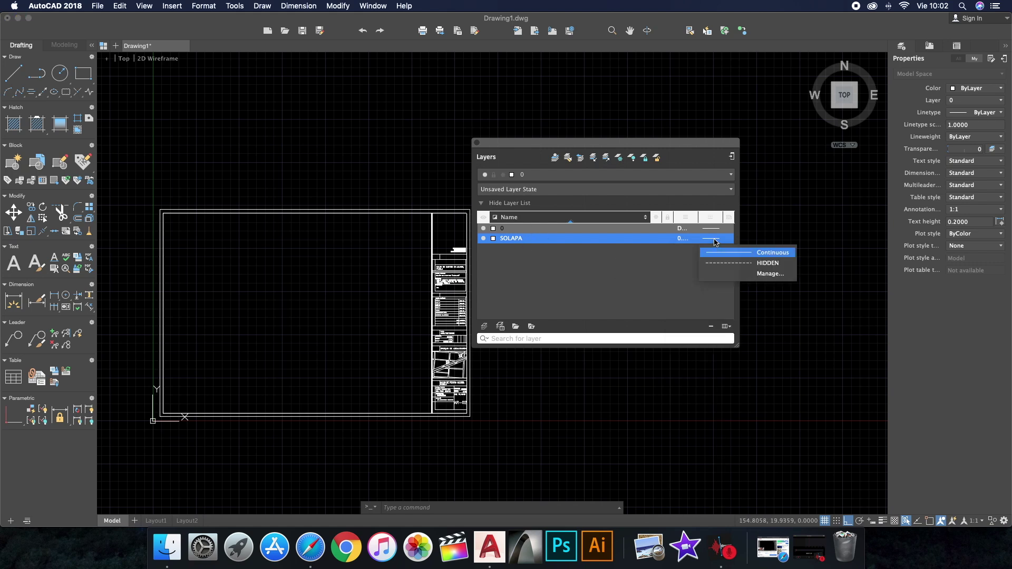
pyautogui.click(772, 256)
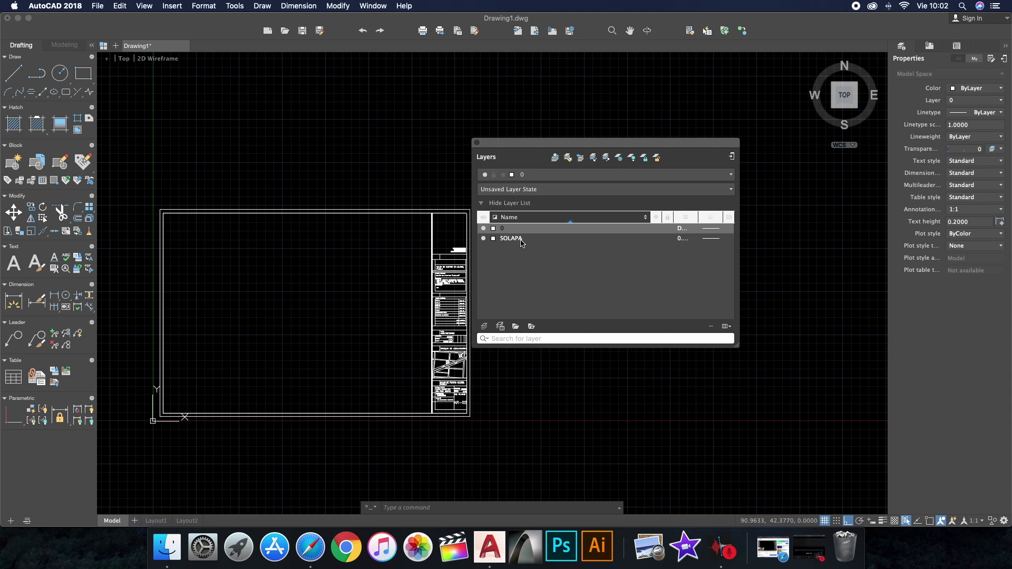
pyautogui.doubleClick(521, 240)
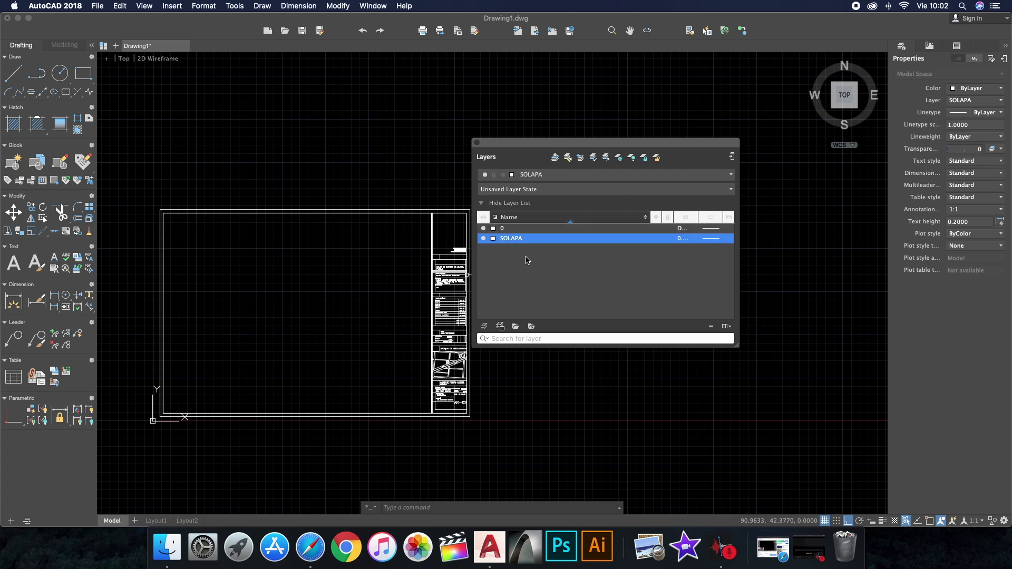
pyautogui.click(477, 144)
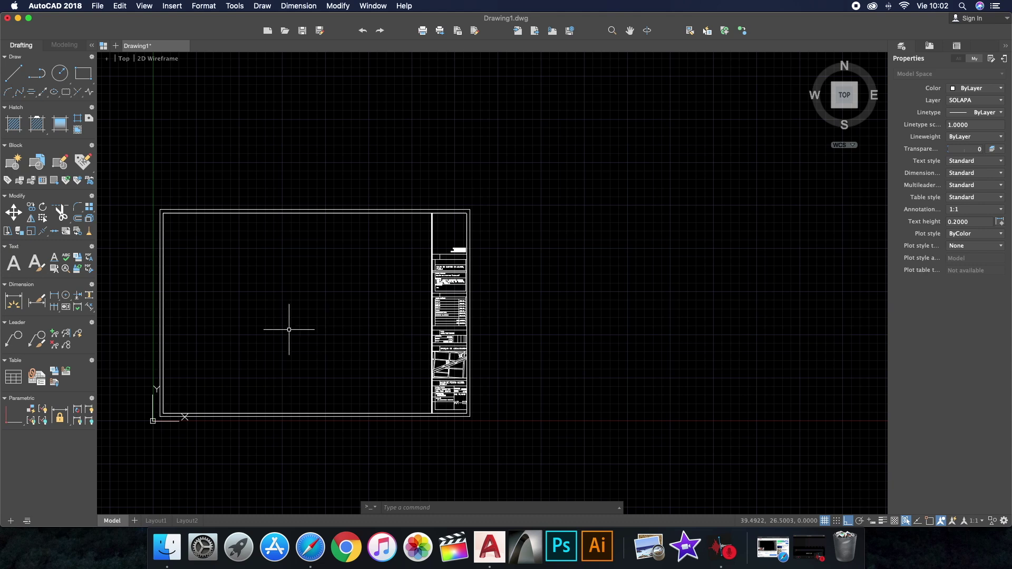
pyautogui.scroll(-3, 295, 329)
pyautogui.scroll(2, 361, 369)
pyautogui.scroll(2, 362, 371)
pyautogui.scroll(-2, 432, 383)
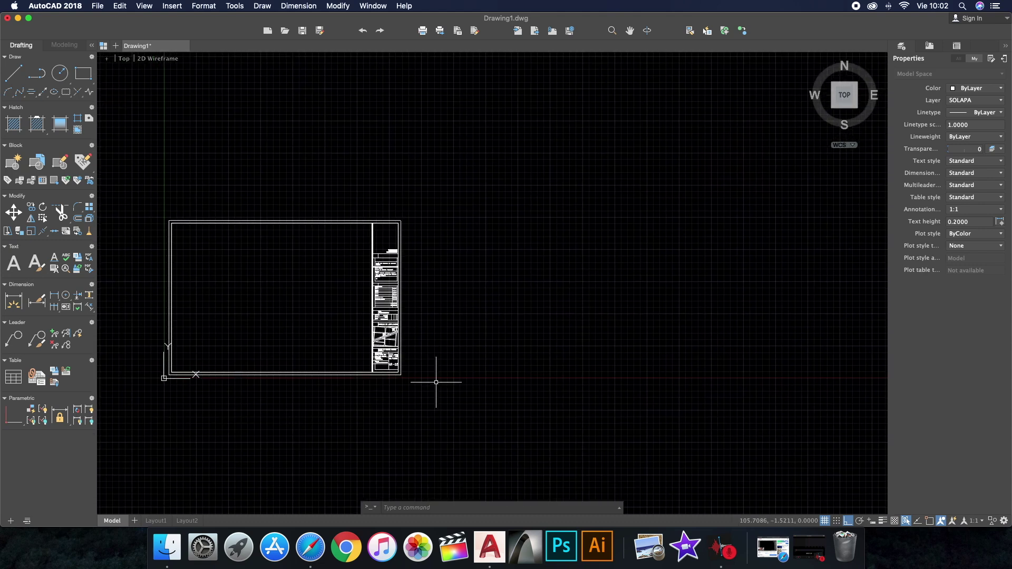
pyautogui.scroll(2, 422, 368)
pyautogui.scroll(-2, 425, 372)
pyautogui.scroll(1, 427, 376)
pyautogui.scroll(-1, 427, 376)
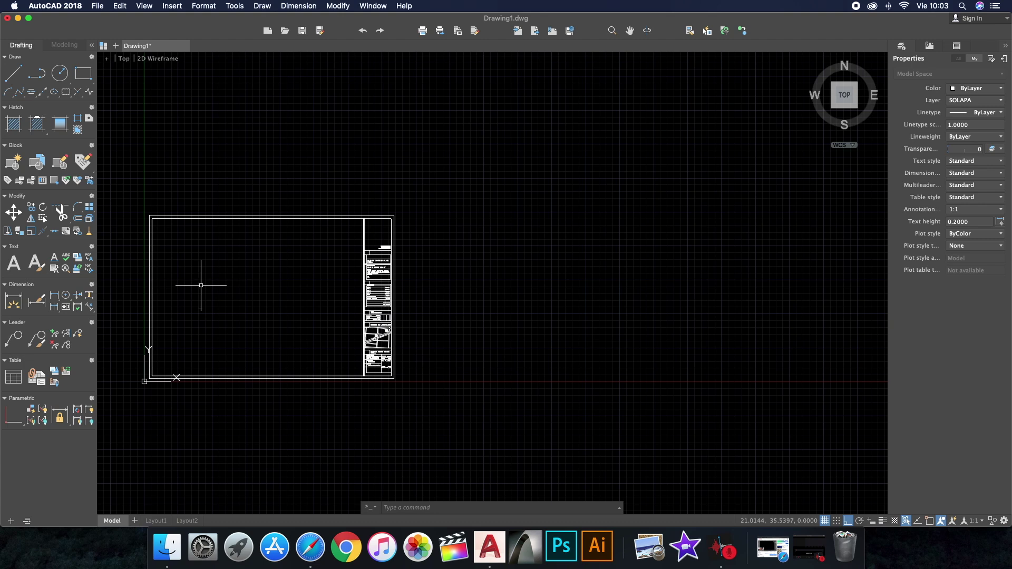
pyautogui.scroll(1, 200, 285)
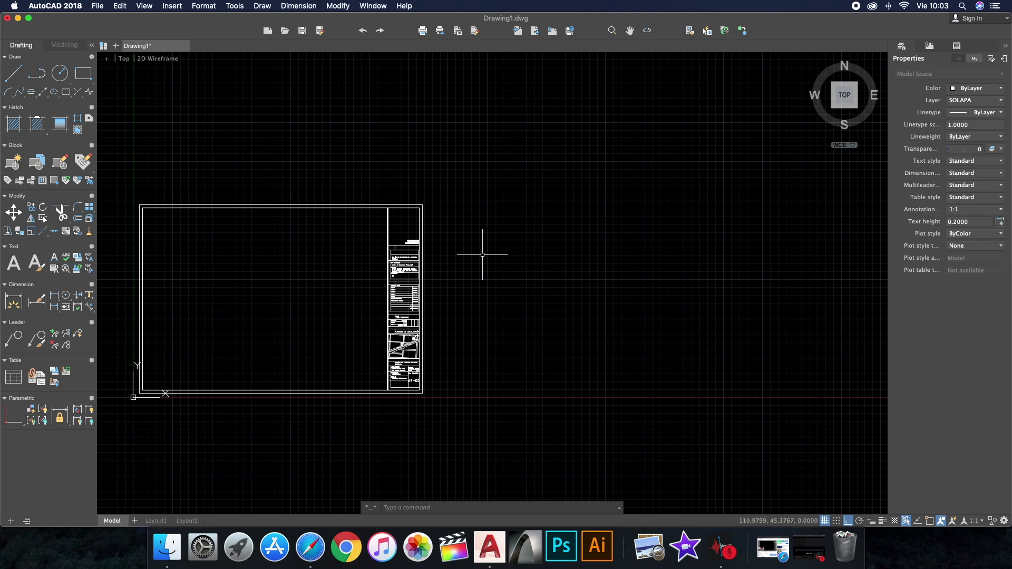
pyautogui.write('PL')
pyautogui.press('Return')
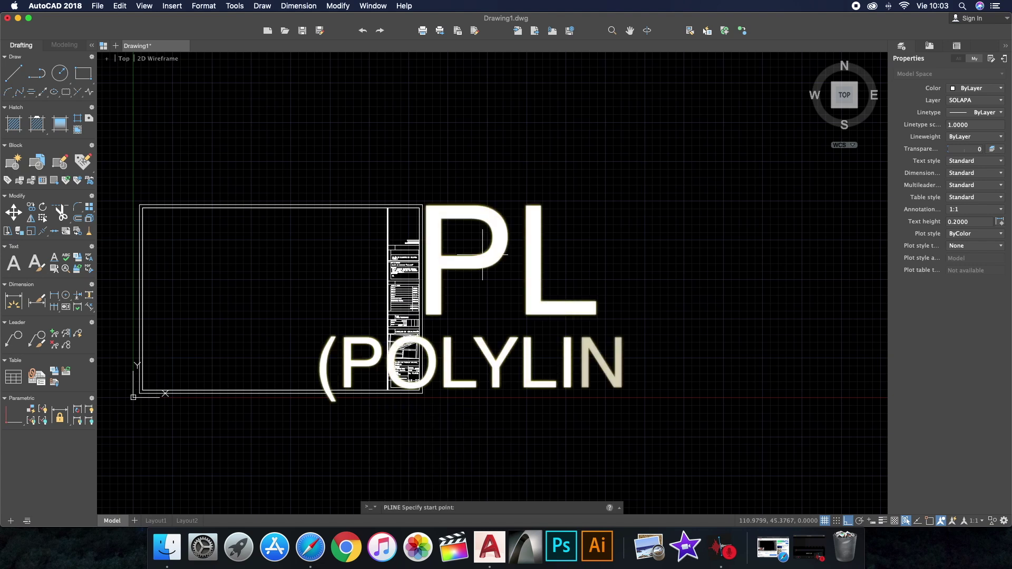
# Draw a closed polyline rectangle with sides 90, 60, 90, 60 right of the reference sheet
pyautogui.click(486, 203)
pyautogui.write('90')
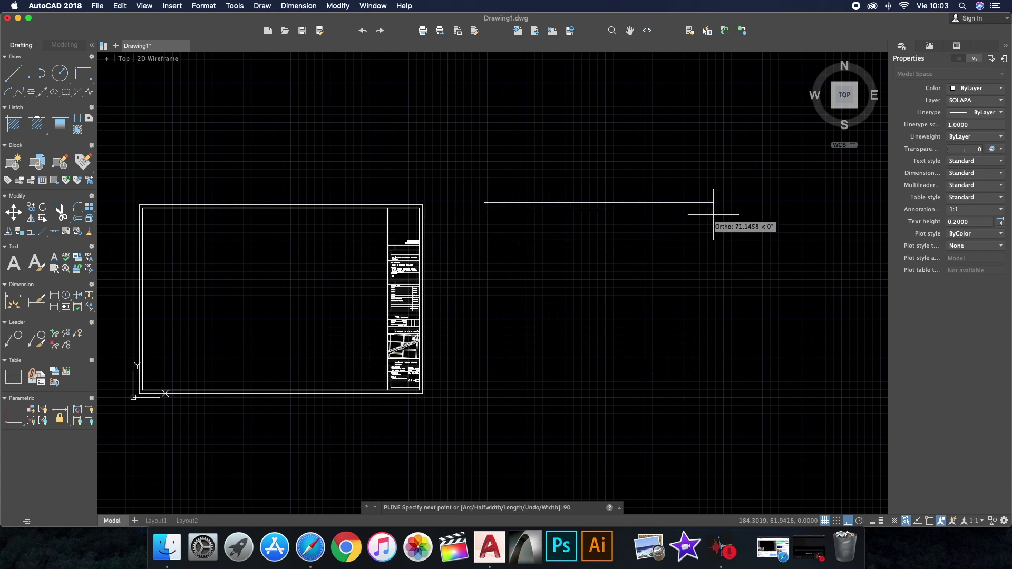
pyautogui.press('Return')
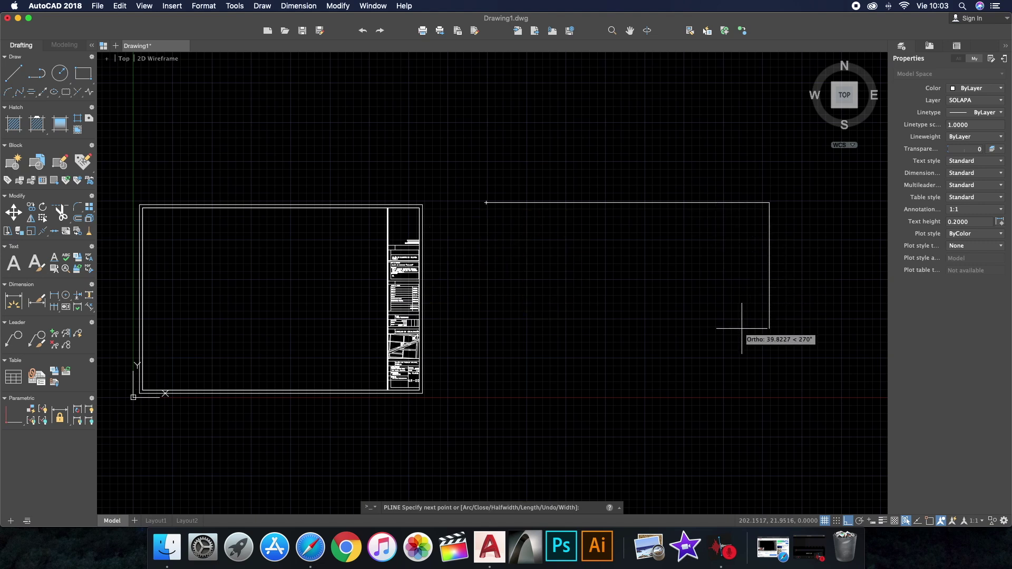
pyautogui.write('60')
pyautogui.press('Return')
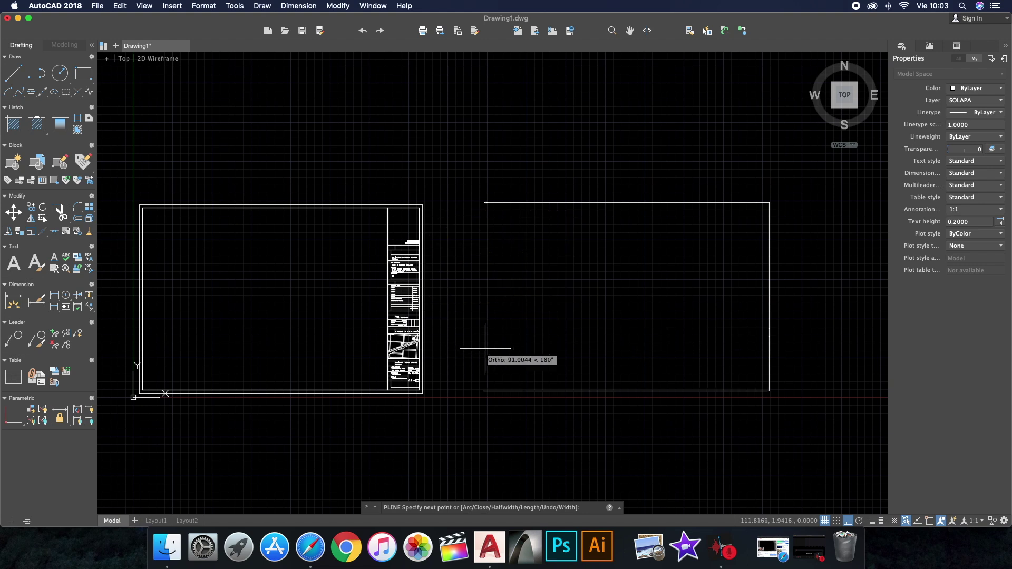
pyautogui.write('90')
pyautogui.press('Return')
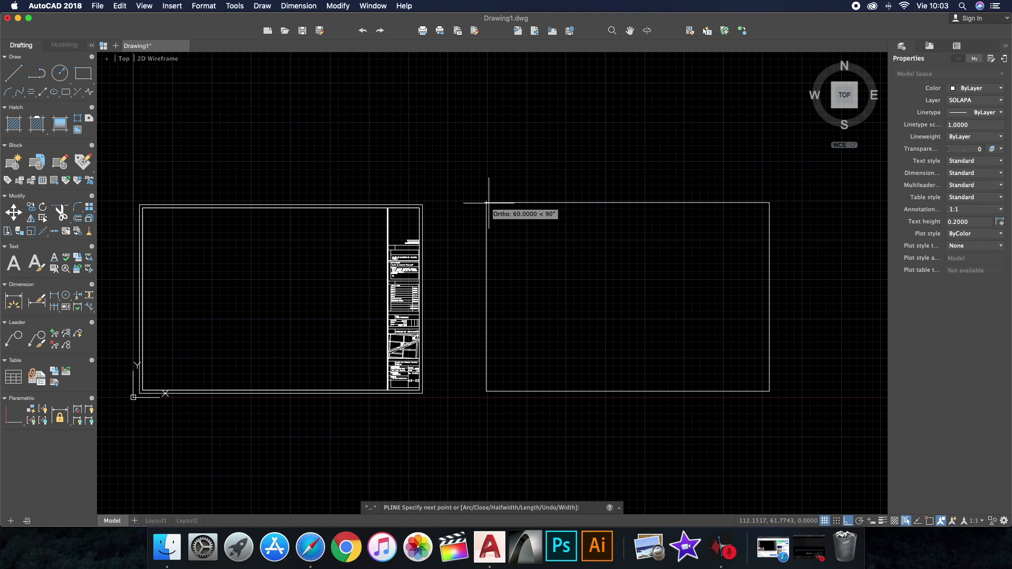
pyautogui.write('60')
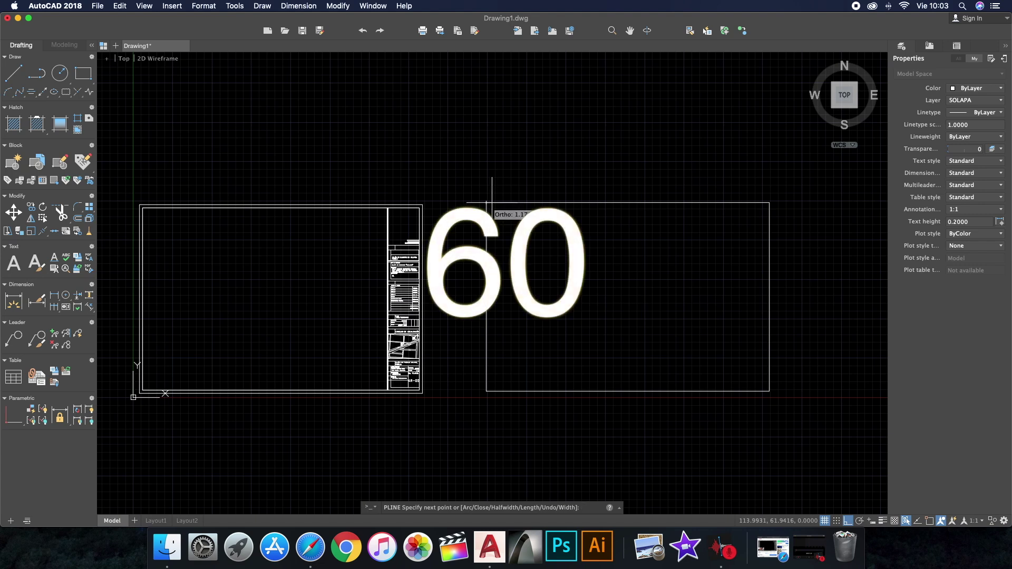
pyautogui.press('Return')
pyautogui.press('Return')
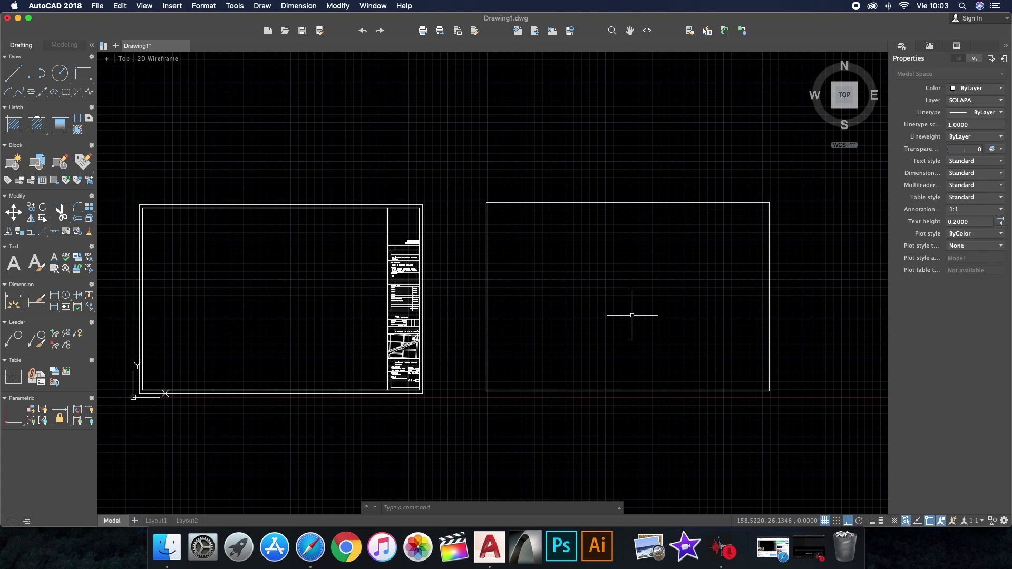
pyautogui.scroll(-1, 481, 218)
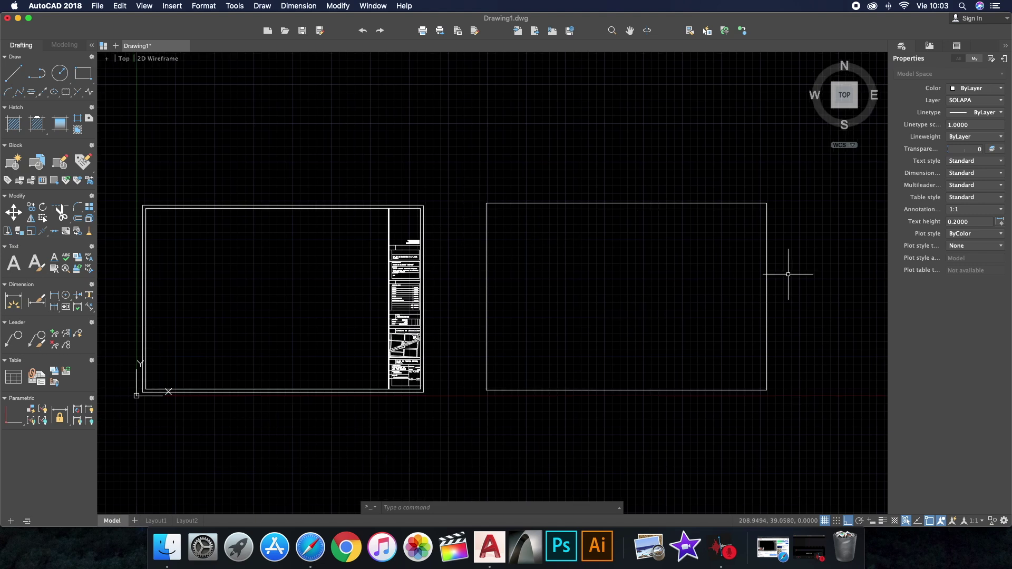
pyautogui.scroll(-2, 471, 319)
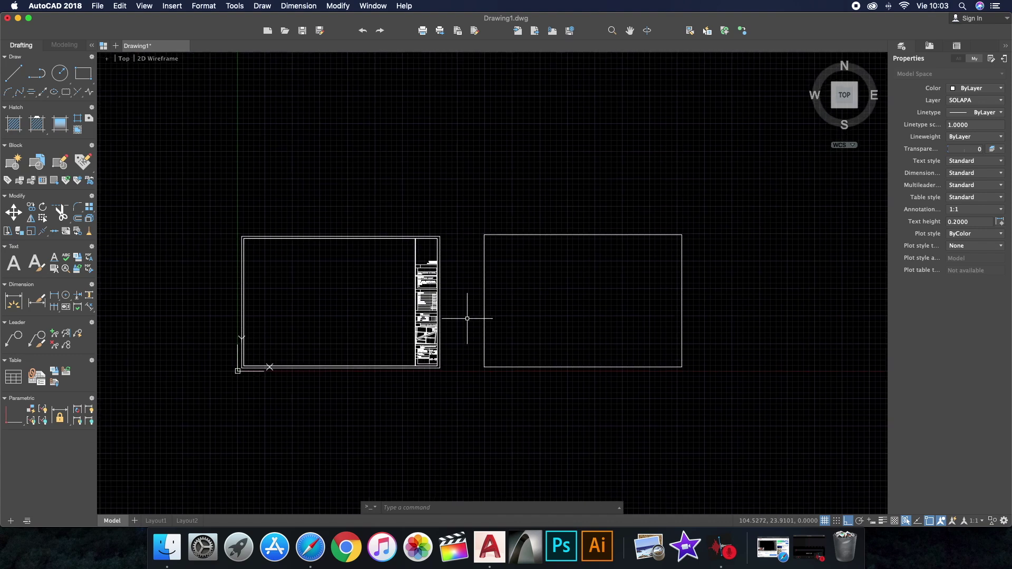
pyautogui.scroll(5, 282, 237)
pyautogui.scroll(3, 274, 220)
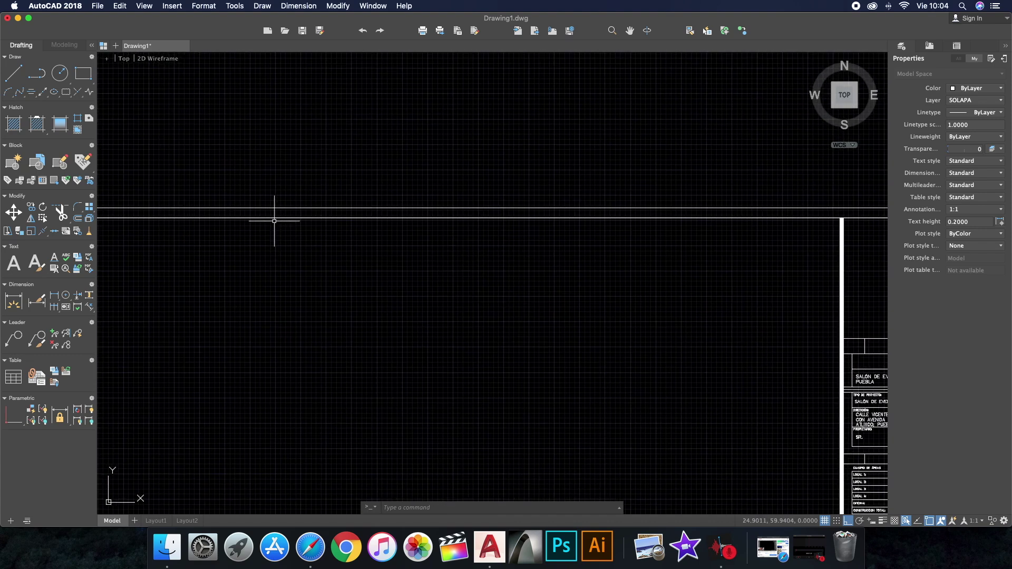
pyautogui.scroll(-3, 298, 215)
pyautogui.scroll(-2, 395, 226)
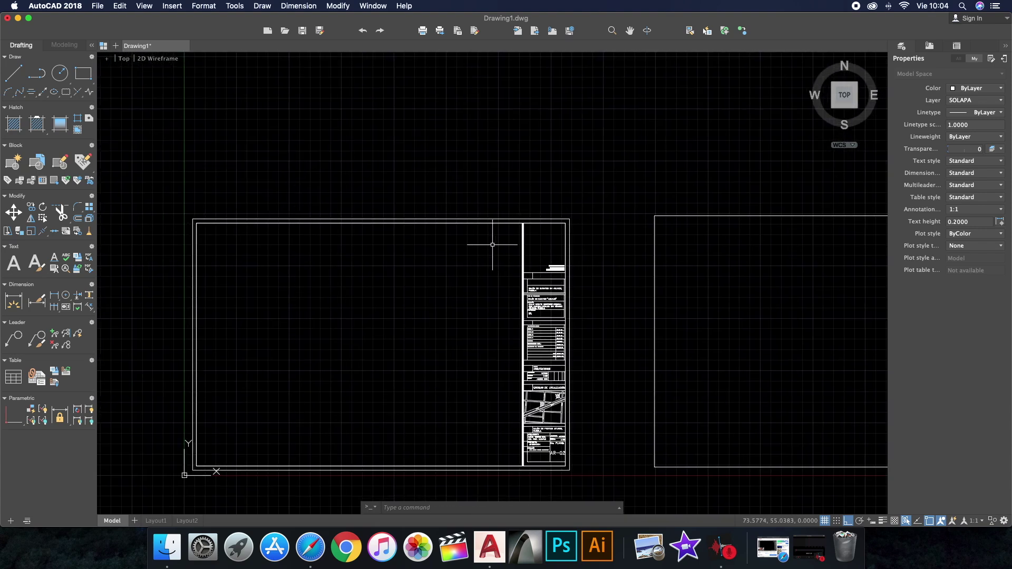
pyautogui.scroll(4, 570, 218)
pyautogui.scroll(1, 565, 211)
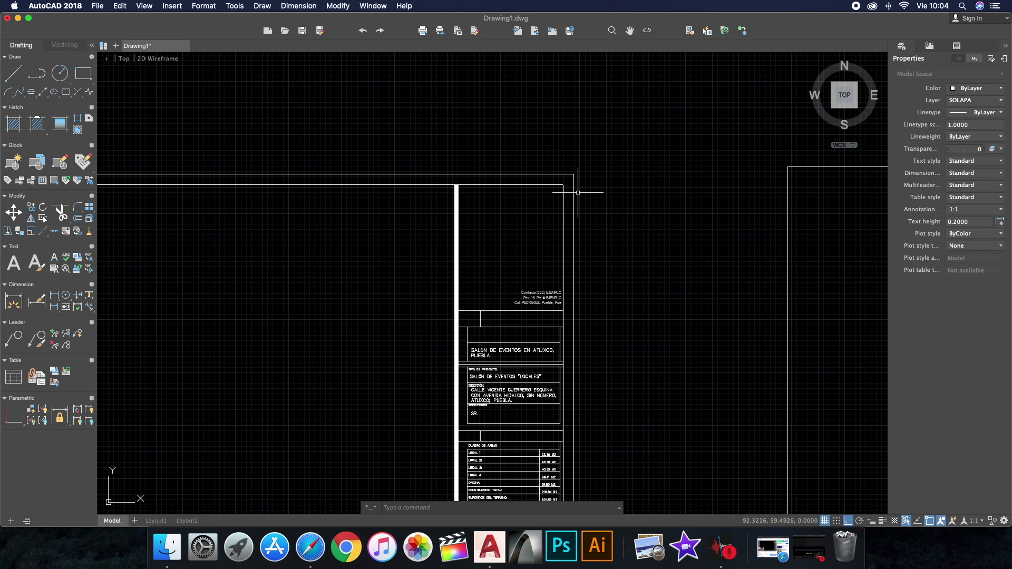
pyautogui.scroll(-3, 578, 192)
pyautogui.scroll(-1, 579, 248)
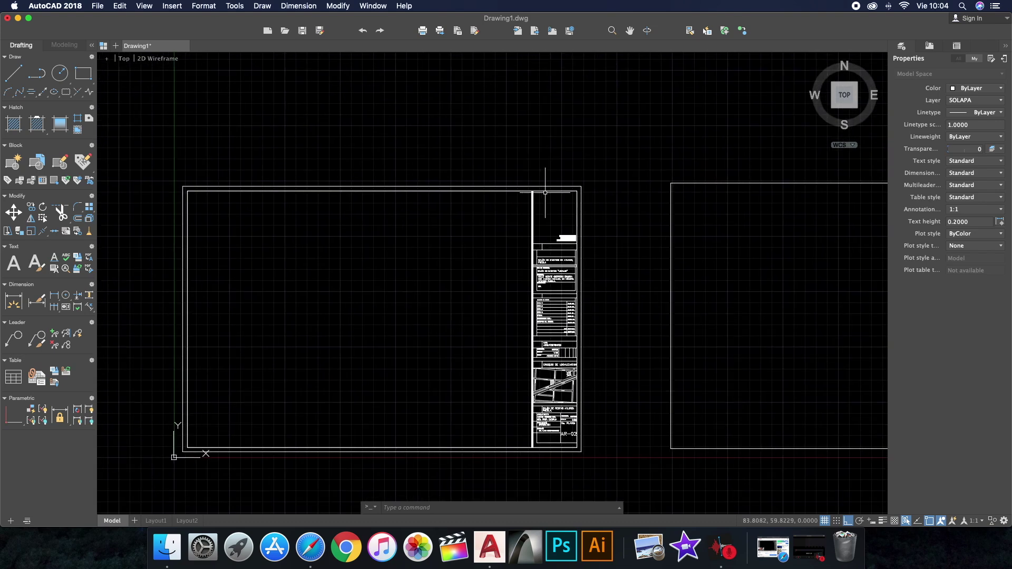
pyautogui.scroll(2, 181, 185)
pyautogui.scroll(-1, 205, 174)
pyautogui.scroll(-4, 216, 208)
pyautogui.scroll(2, 597, 248)
pyautogui.scroll(2, 551, 237)
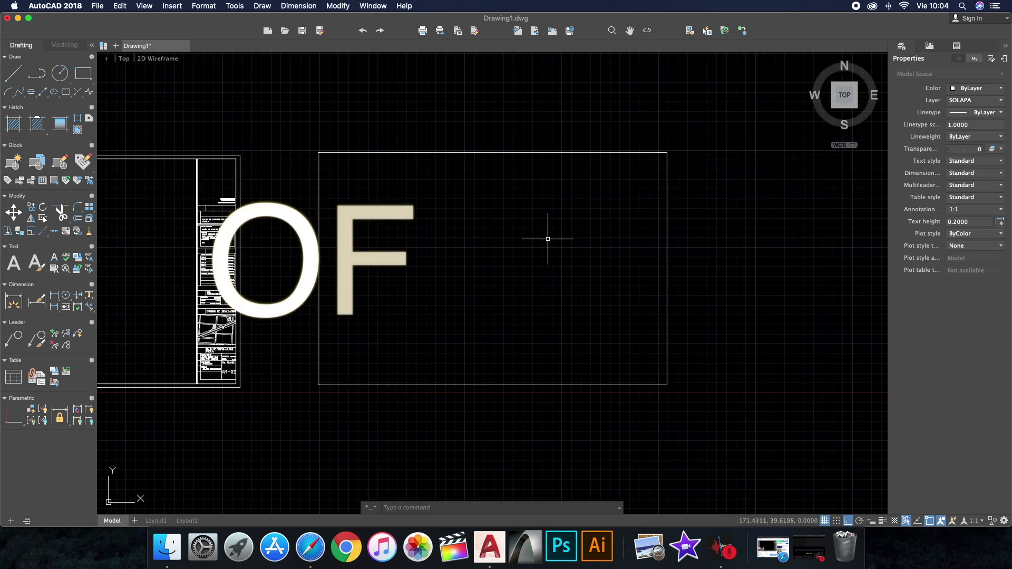
pyautogui.write('OF')
# Offset the 90 by 60 rectangle inward by 1 to form the double border
pyautogui.press('Return')
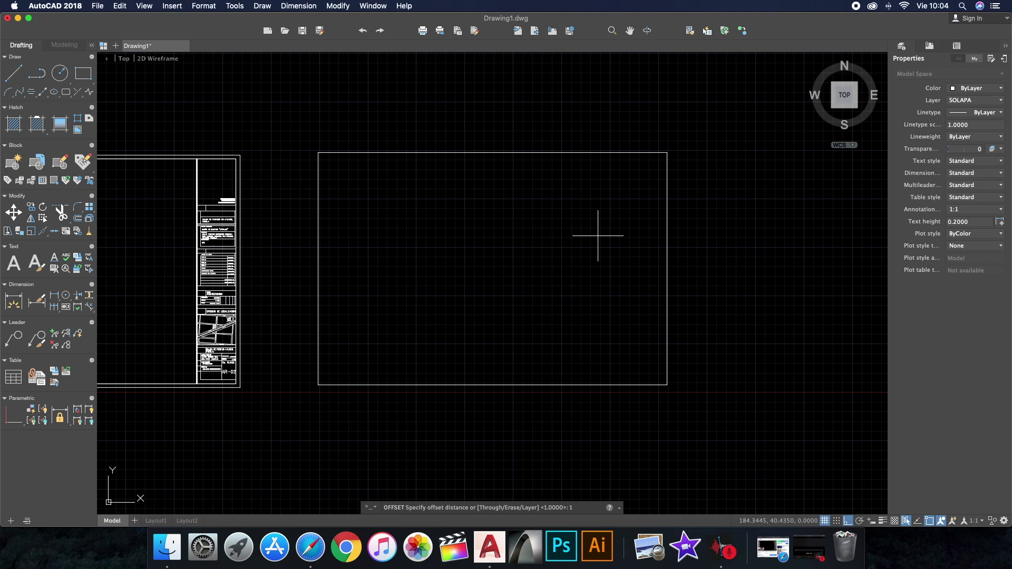
pyautogui.press('Return')
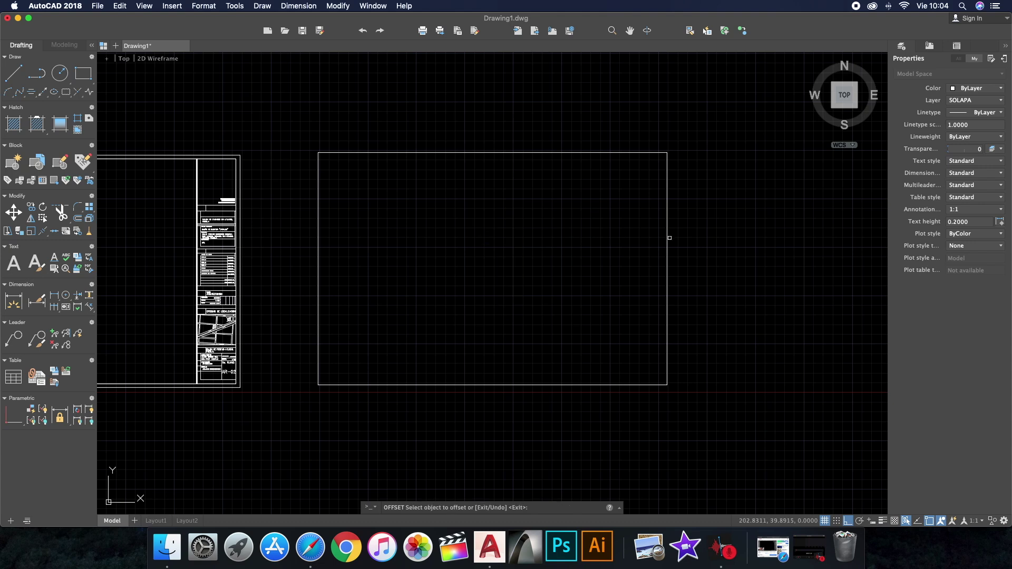
pyautogui.click(668, 239)
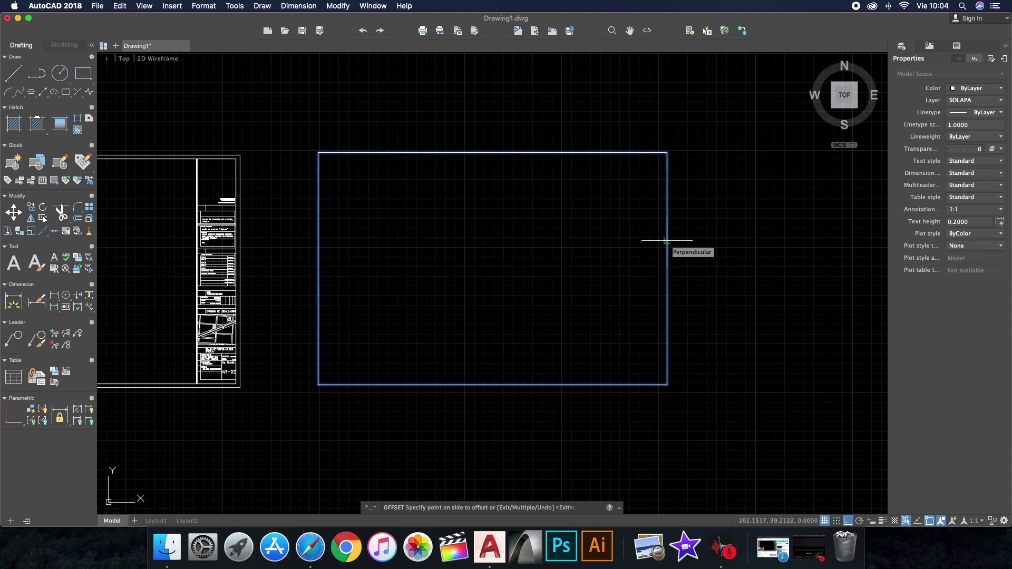
pyautogui.click(662, 238)
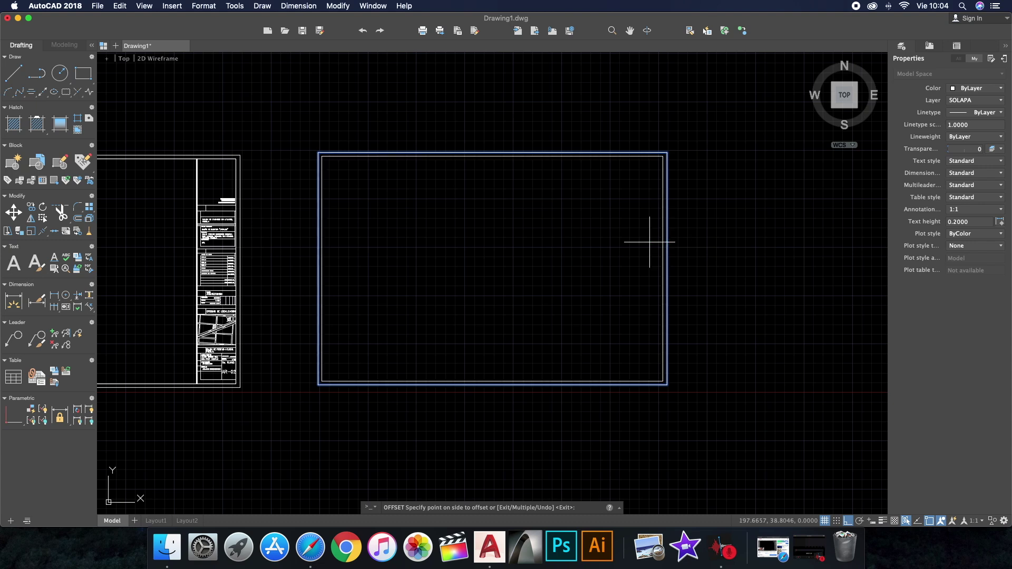
pyautogui.click(608, 245)
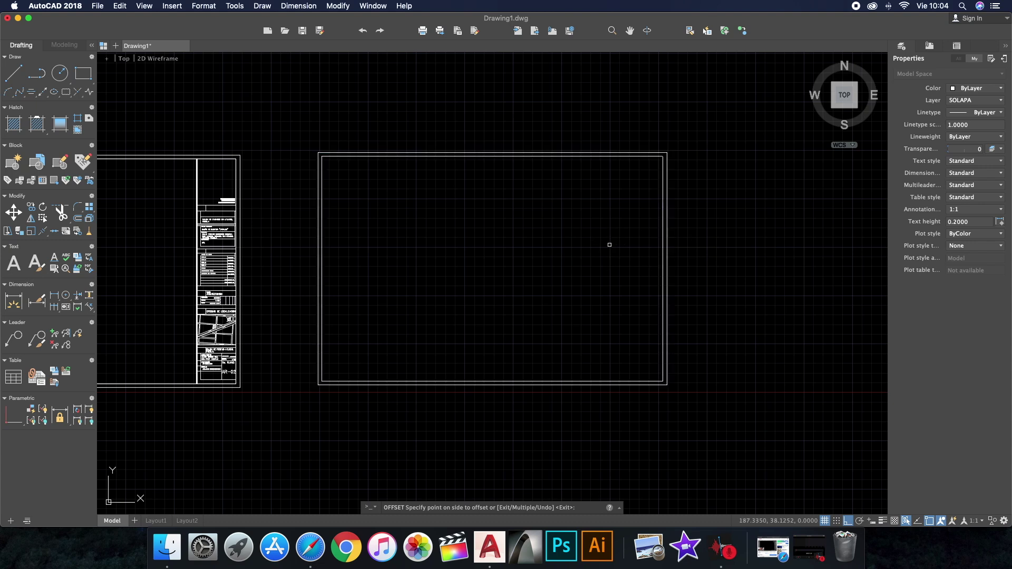
pyautogui.press('Escape')
pyautogui.scroll(-2, 321, 156)
pyautogui.scroll(1, 321, 157)
pyautogui.scroll(3, 327, 153)
pyautogui.scroll(-3, 508, 154)
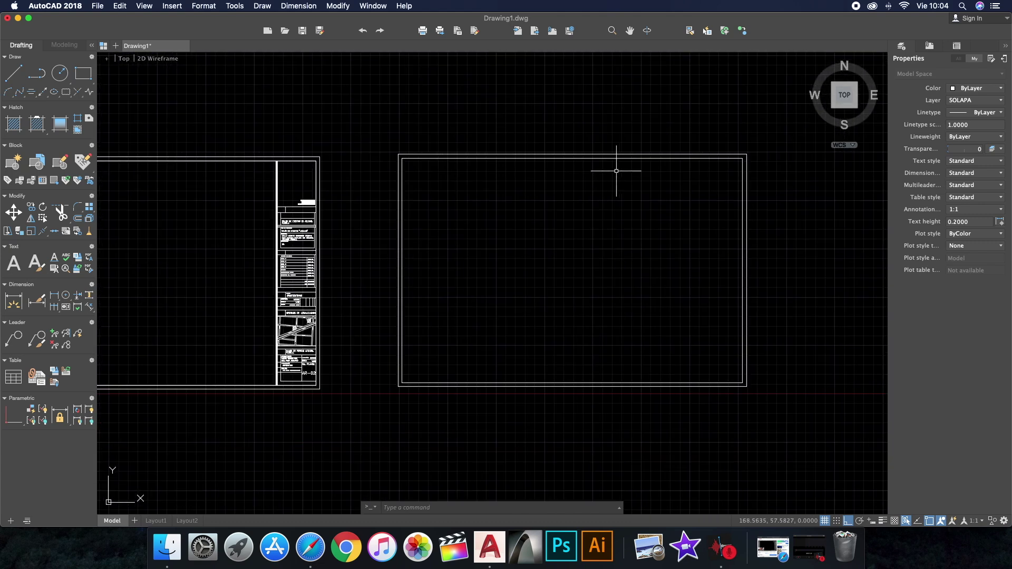
pyautogui.scroll(-2, 616, 171)
pyautogui.scroll(1, 361, 222)
pyautogui.scroll(-2, 358, 211)
pyautogui.scroll(1, 369, 195)
pyautogui.scroll(4, 384, 174)
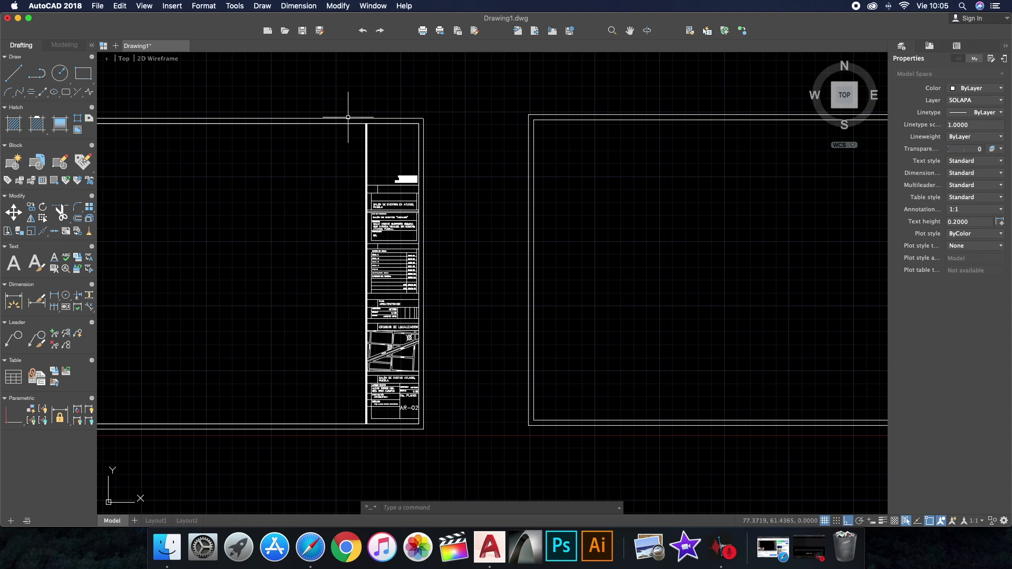
pyautogui.scroll(-2, 285, 343)
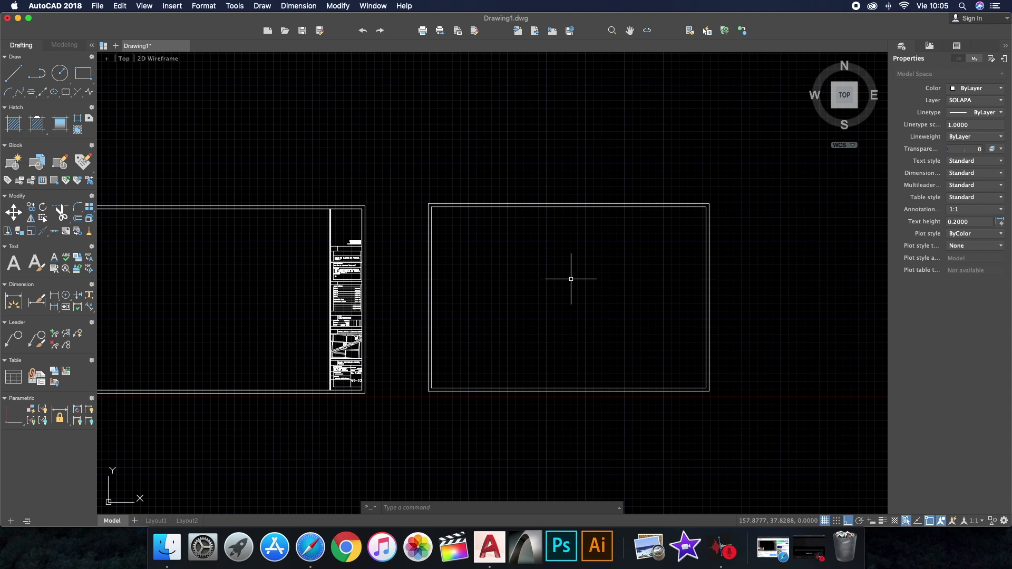
pyautogui.scroll(-2, 585, 268)
pyautogui.scroll(2, 659, 253)
pyautogui.scroll(2, 663, 254)
pyautogui.scroll(-1, 452, 226)
pyautogui.scroll(-2, 409, 221)
# Draw a 10-unit line for the title strip, ending at the inner border's bottom
pyautogui.scroll(-1, 356, 217)
pyautogui.scroll(3, 356, 218)
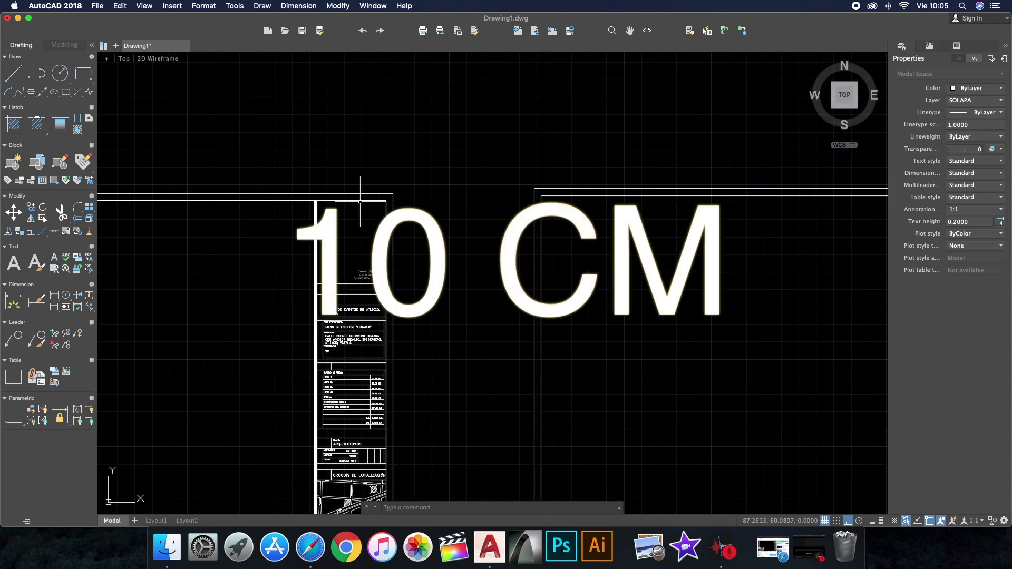
pyautogui.scroll(-3, 364, 201)
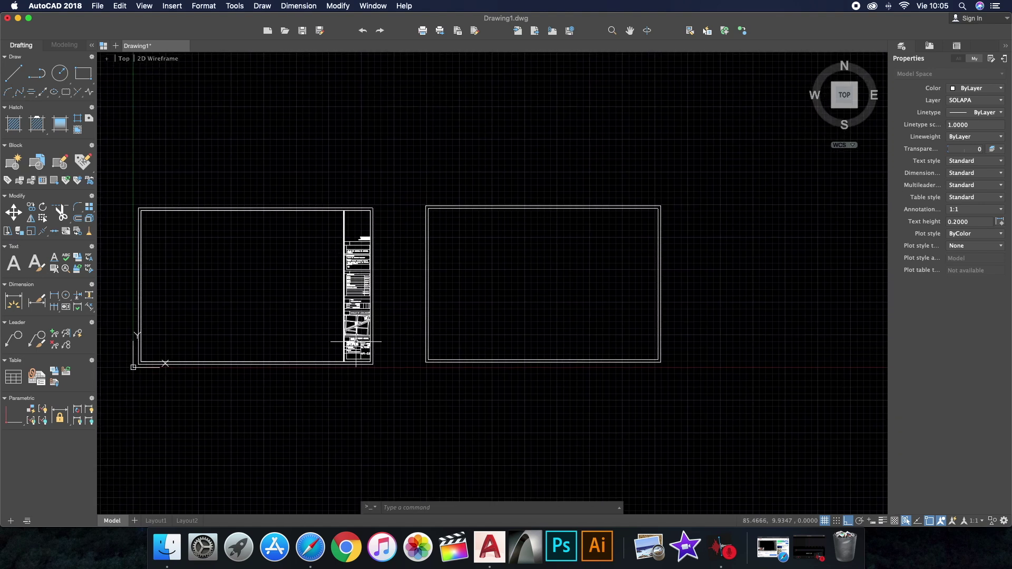
pyautogui.scroll(-2, 384, 264)
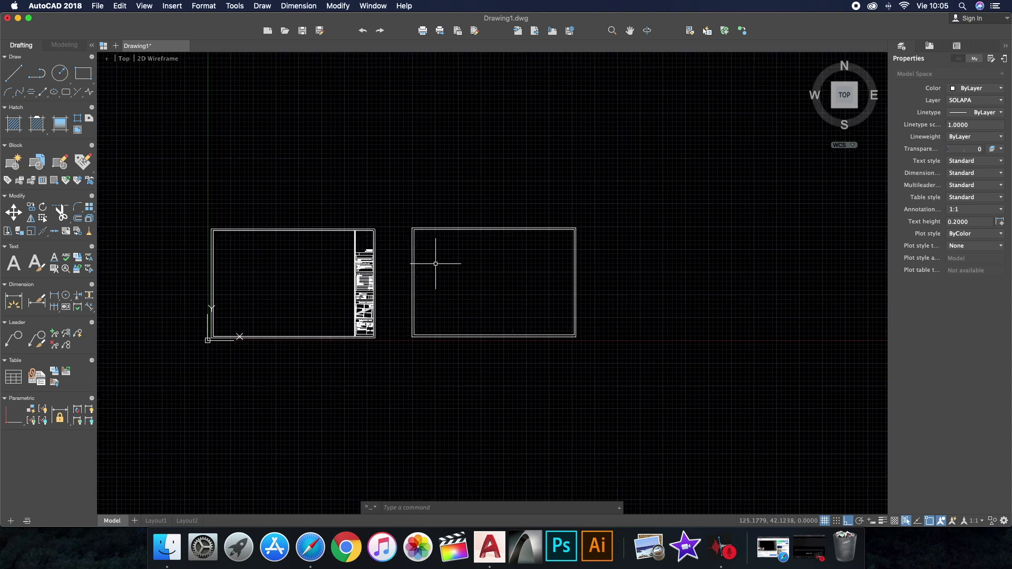
pyautogui.scroll(3, 577, 251)
pyautogui.scroll(3, 556, 196)
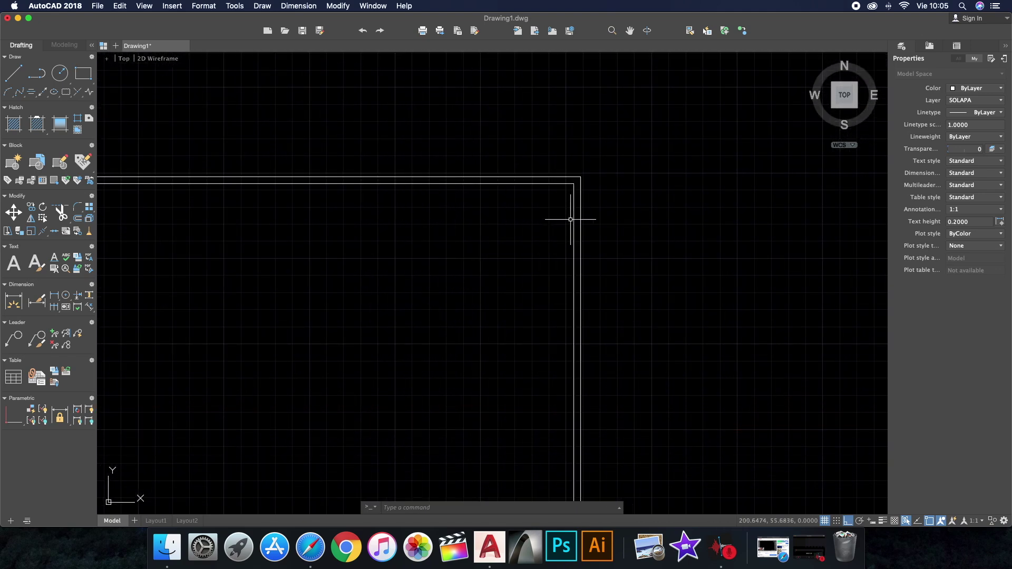
pyautogui.scroll(-3, 575, 216)
pyautogui.scroll(-1, 579, 200)
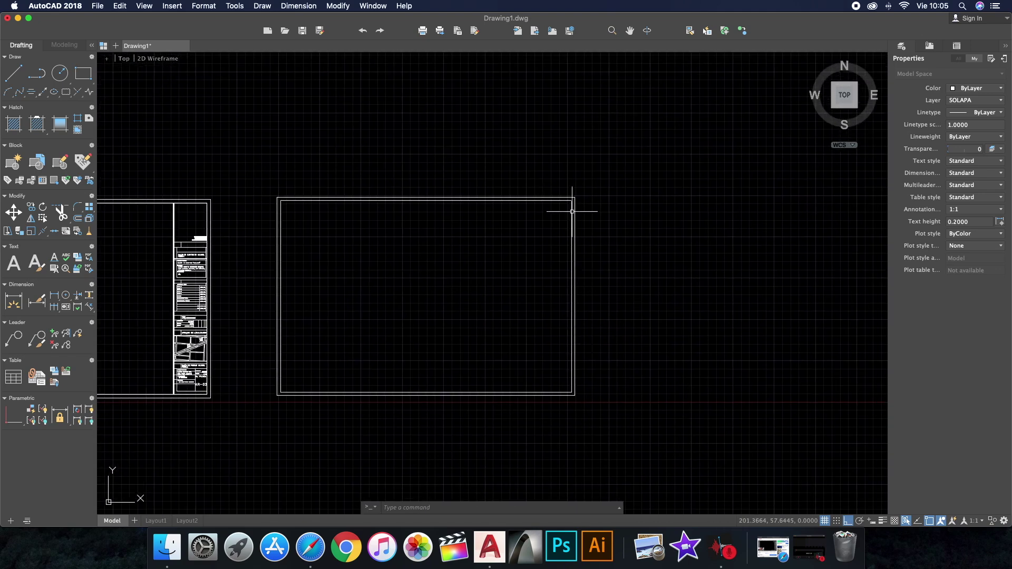
pyautogui.scroll(2, 574, 203)
pyautogui.write('ine')
pyautogui.press('Return')
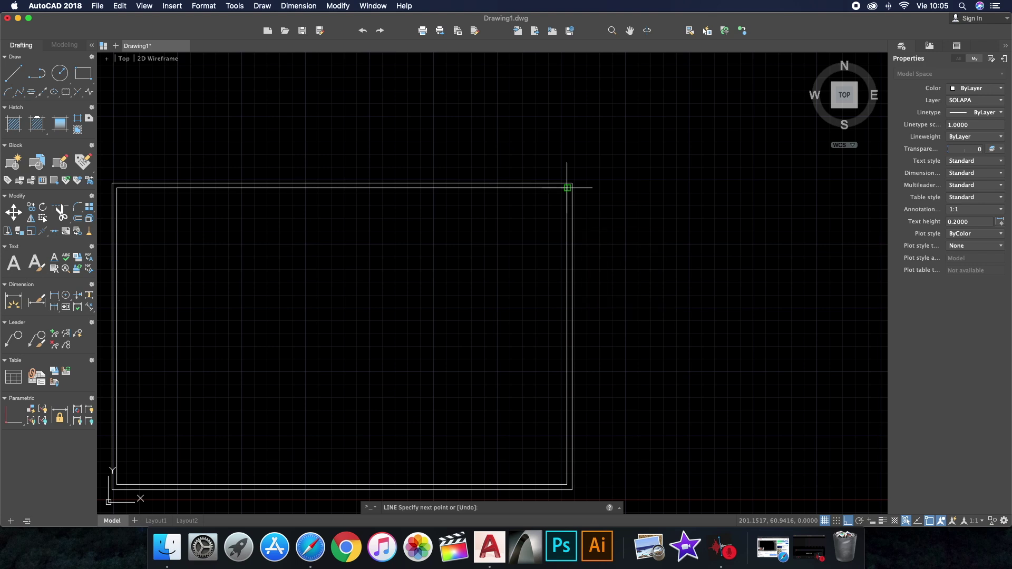
pyautogui.write('10')
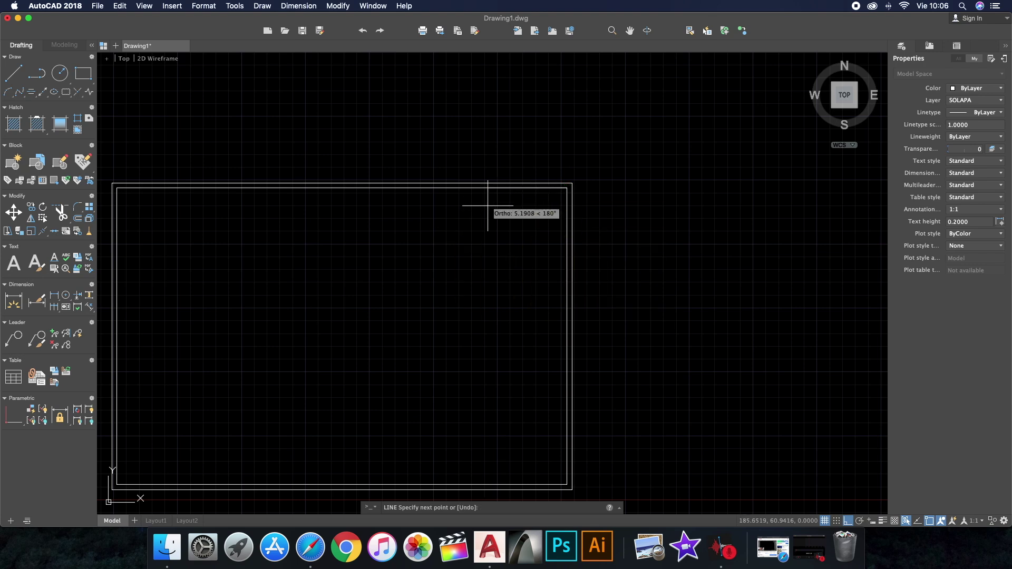
pyautogui.scroll(-3, 525, 270)
pyautogui.scroll(3, 527, 363)
pyautogui.scroll(5, 512, 387)
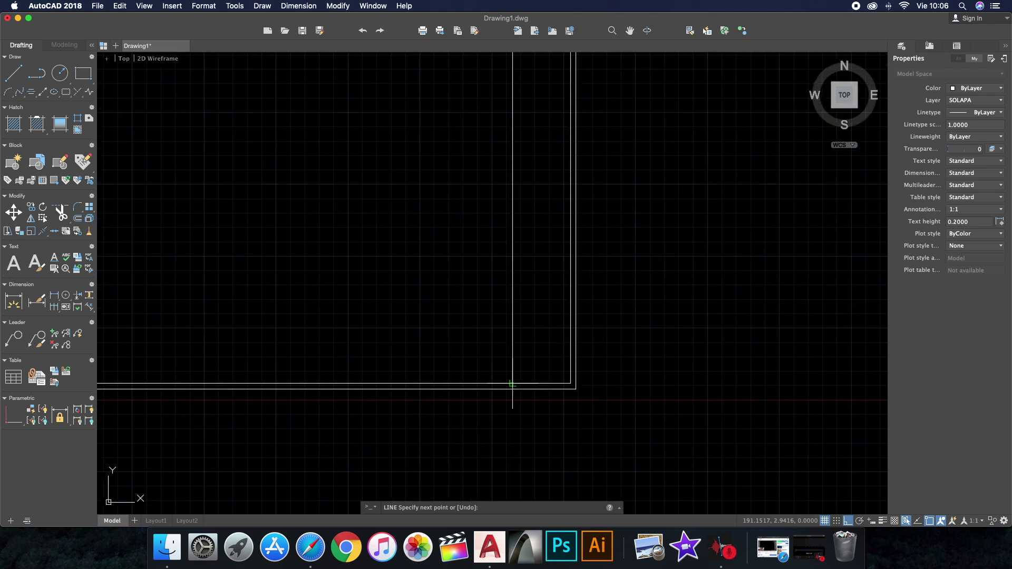
pyautogui.click(512, 384)
pyautogui.press('Escape')
# Select the short line at the strip top to check it, then deselect it
pyautogui.scroll(-5, 579, 381)
pyautogui.scroll(4, 564, 276)
pyautogui.click(558, 273)
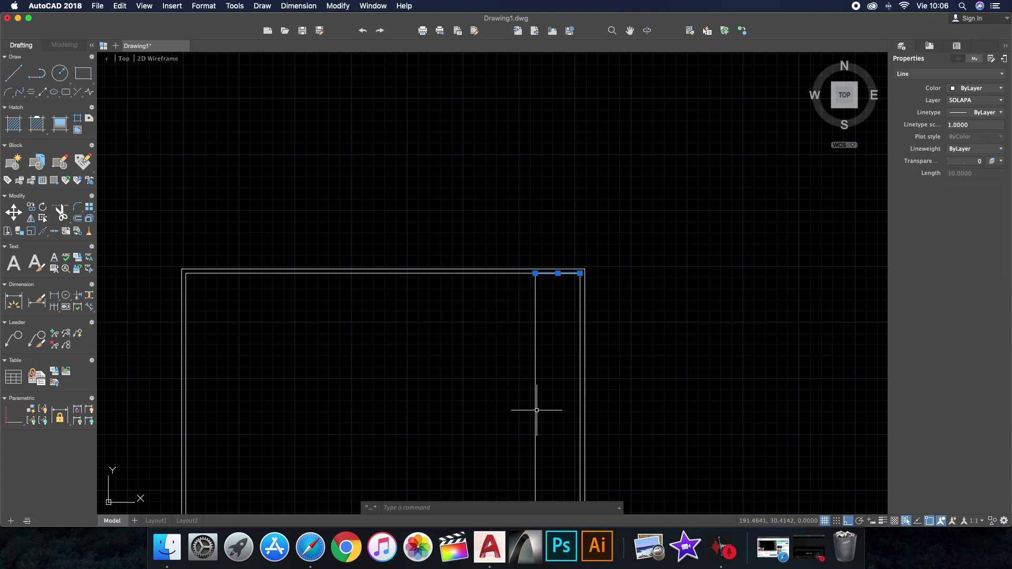
pyautogui.scroll(-3, 577, 276)
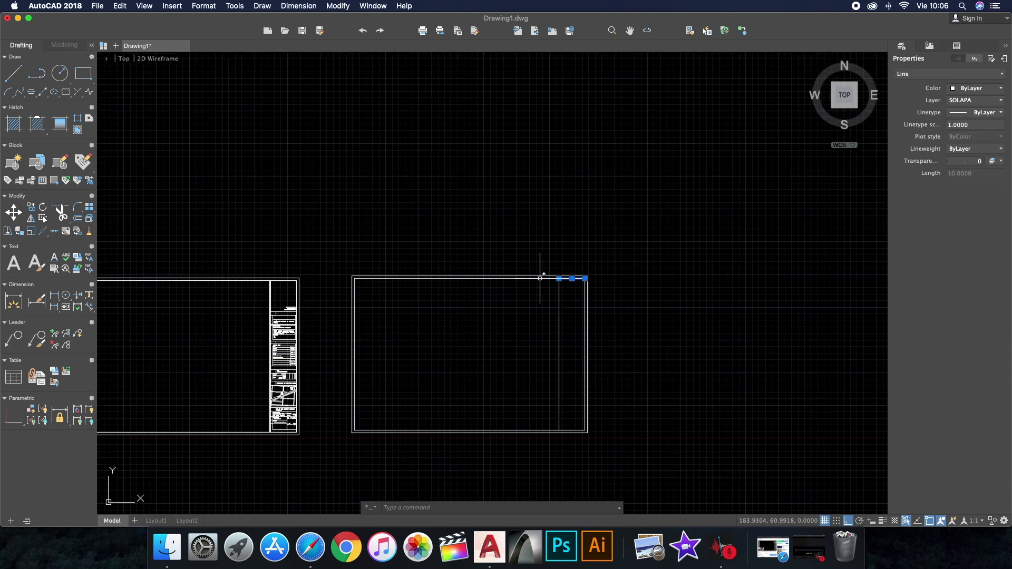
pyautogui.scroll(3, 540, 277)
pyautogui.scroll(-2, 543, 278)
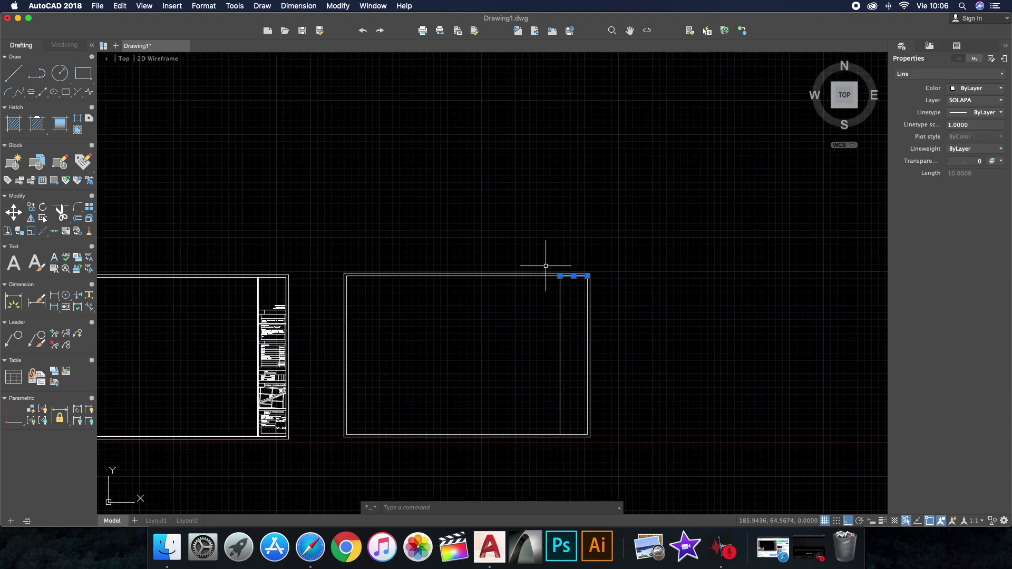
pyautogui.scroll(3, 549, 269)
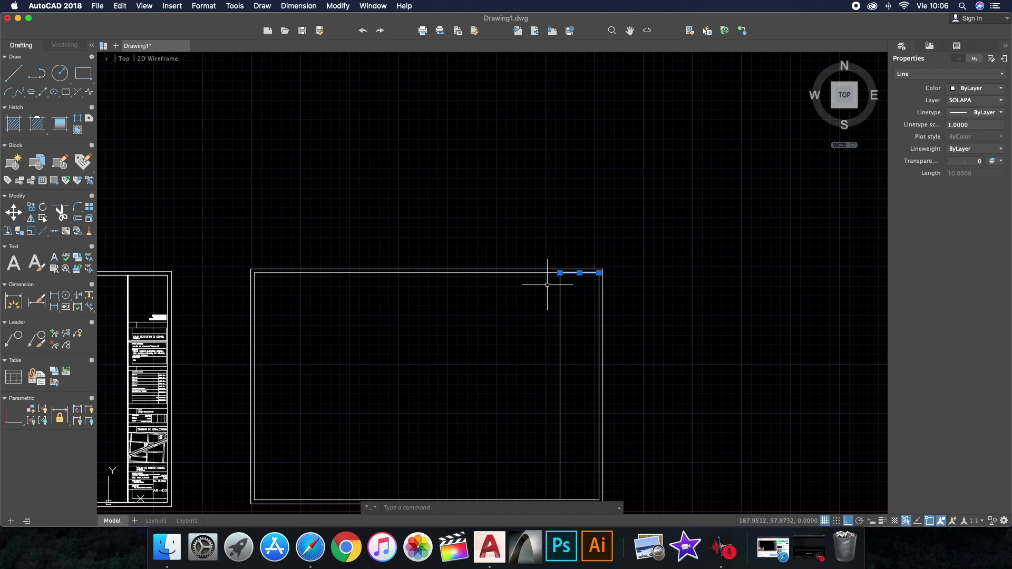
pyautogui.scroll(-1, 579, 272)
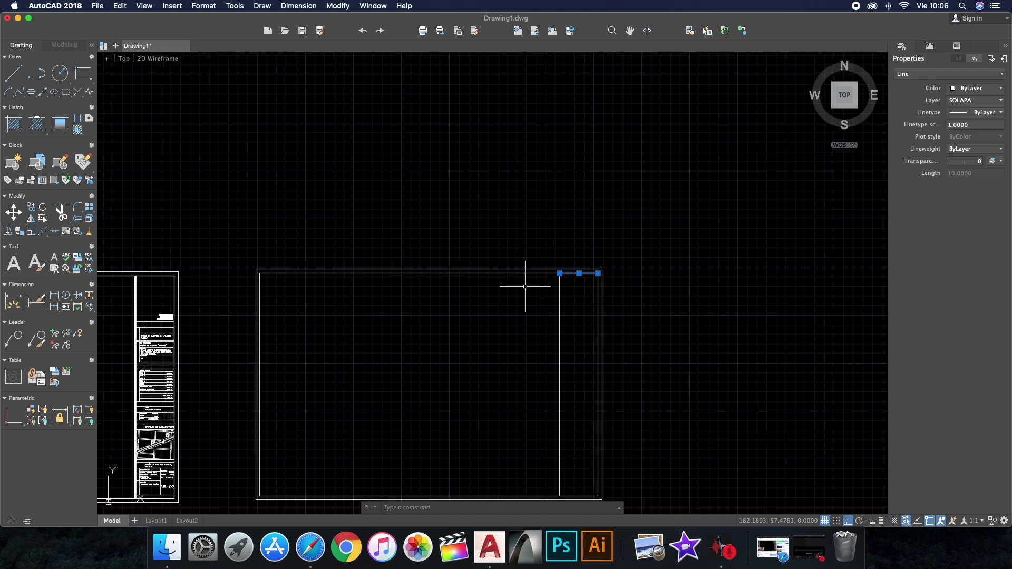
pyautogui.press('Escape')
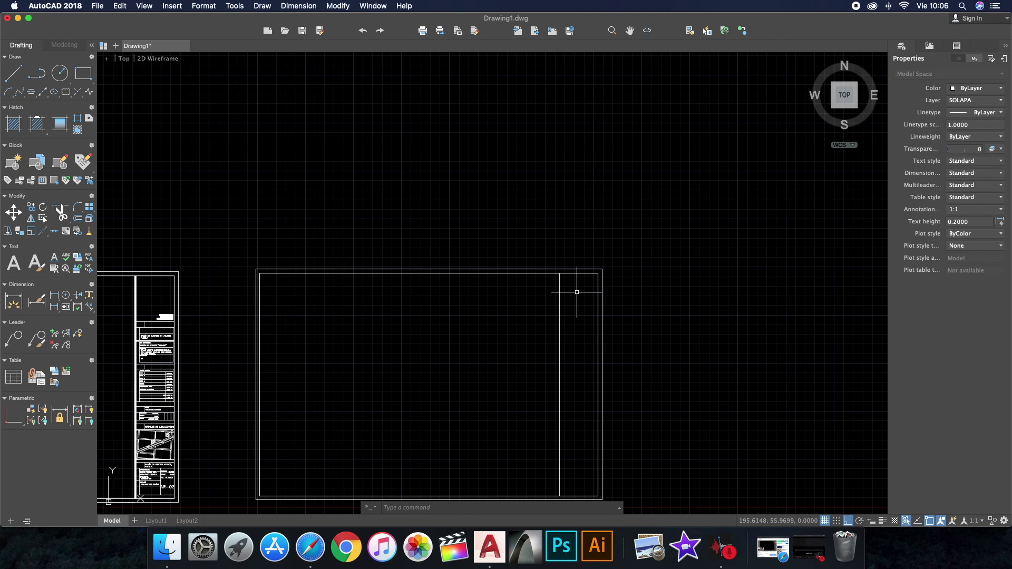
pyautogui.scroll(-3, 542, 268)
pyautogui.scroll(-1, 536, 266)
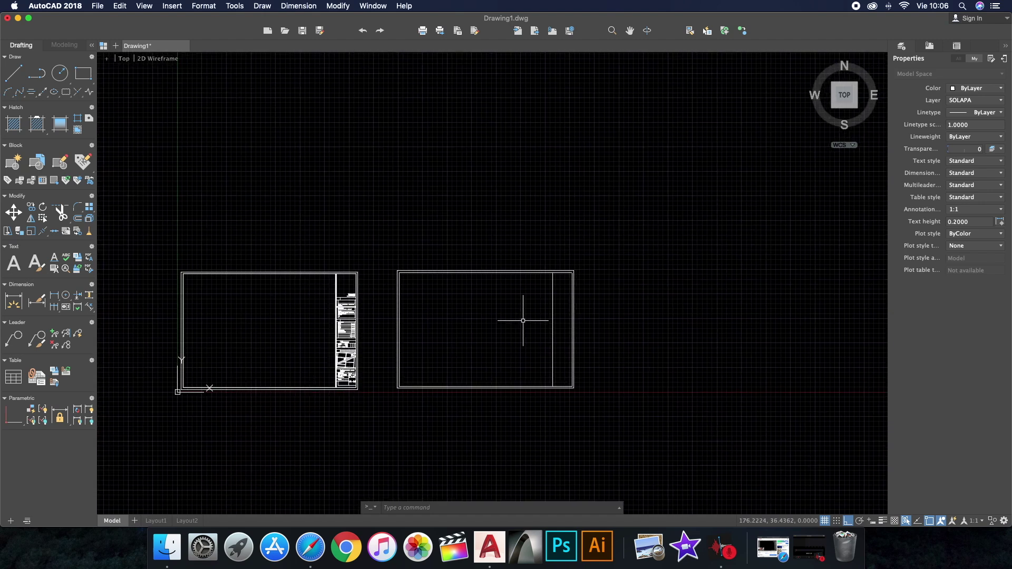
pyautogui.scroll(5, 594, 319)
pyautogui.scroll(-2, 651, 327)
pyautogui.scroll(-1, 660, 328)
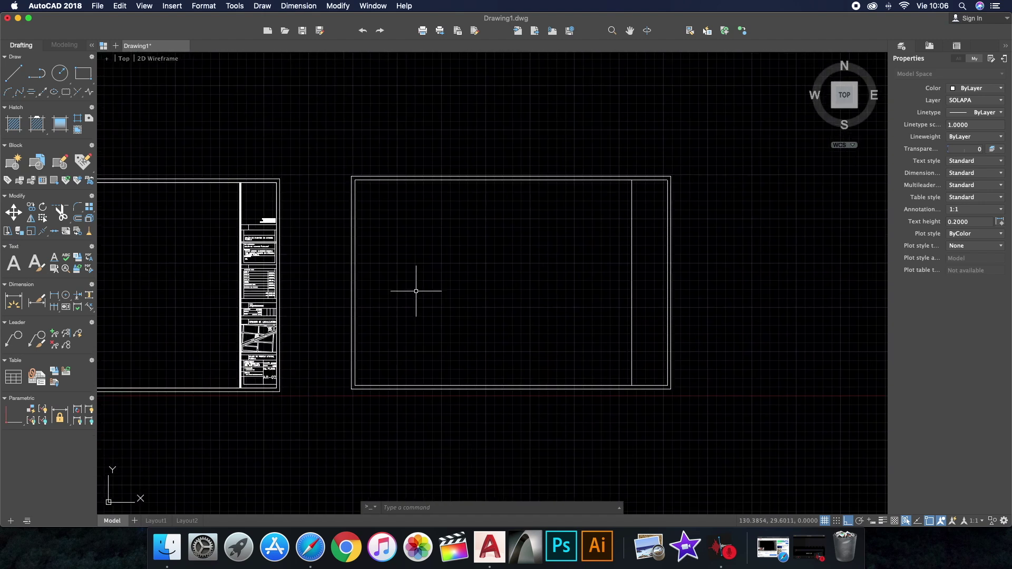
pyautogui.scroll(6, 243, 238)
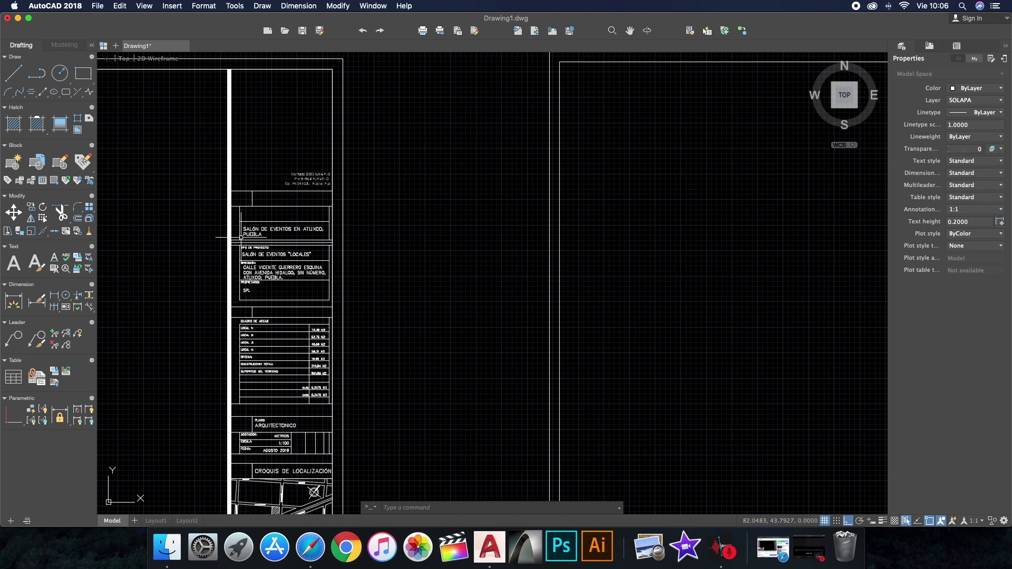
pyautogui.scroll(-3, 274, 182)
pyautogui.scroll(-1, 274, 182)
pyautogui.scroll(3, 275, 182)
pyautogui.moveTo(533, 228); pyautogui.dragTo(656, 228, button='middle')
pyautogui.scroll(2, 350, 208)
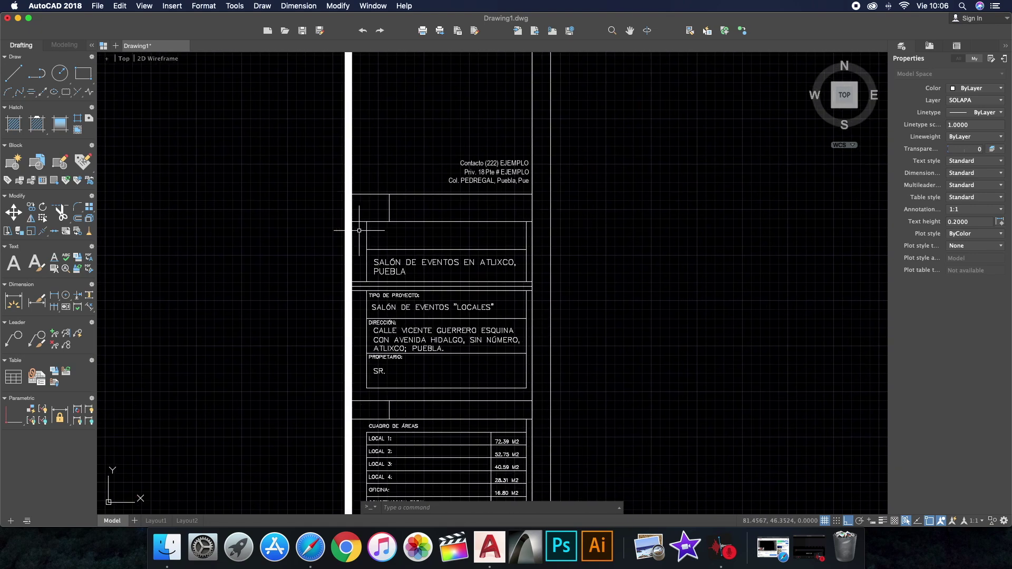
pyautogui.scroll(-3, 560, 215)
pyautogui.scroll(-3, 527, 158)
pyautogui.scroll(2, 527, 158)
pyautogui.scroll(2, 510, 333)
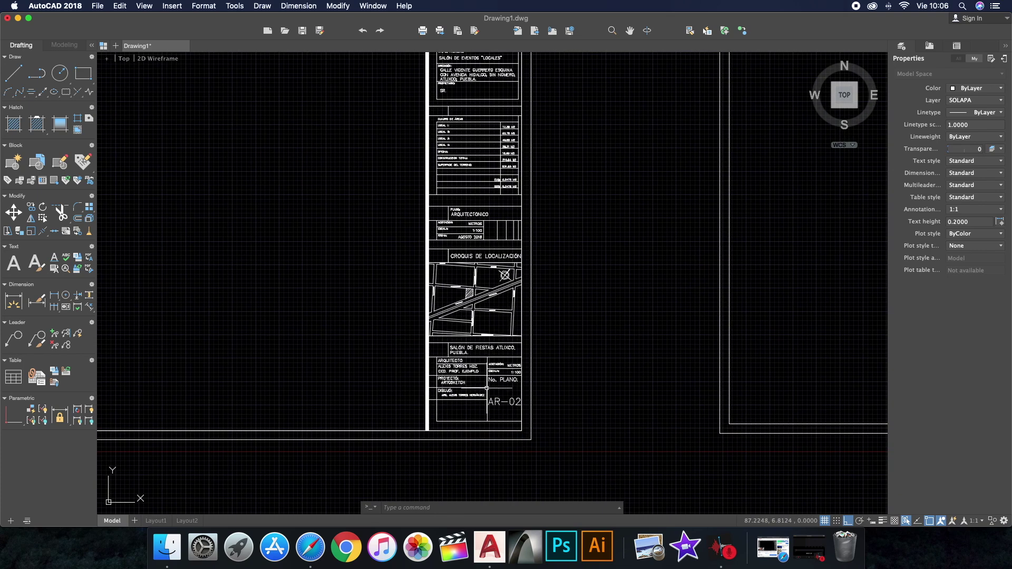
pyautogui.scroll(-2, 487, 385)
pyautogui.scroll(-1, 483, 343)
pyautogui.scroll(2, 477, 275)
pyautogui.scroll(2, 469, 209)
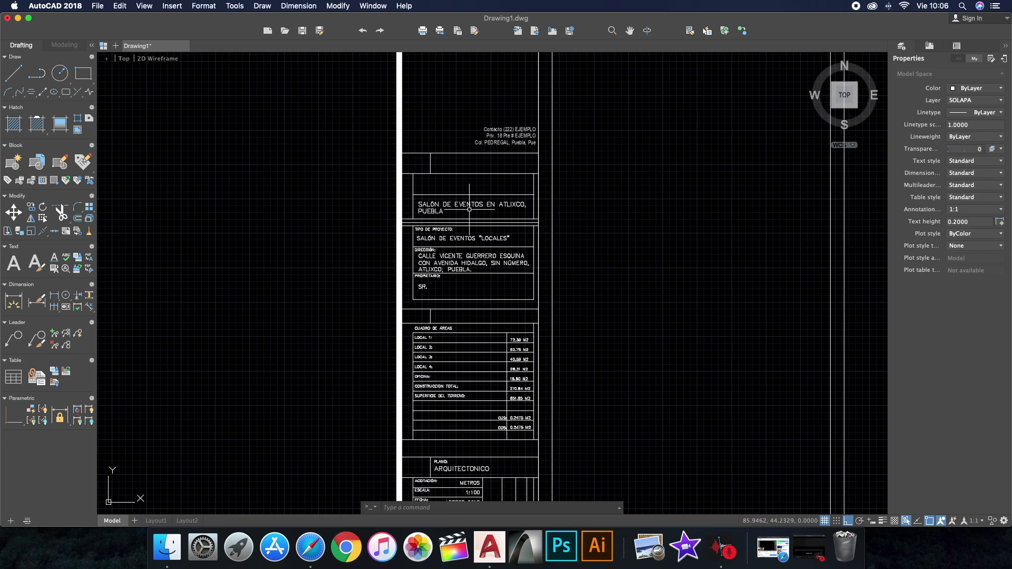
pyautogui.scroll(-2, 398, 157)
pyautogui.scroll(-2, 384, 163)
pyautogui.scroll(-1, 400, 163)
pyautogui.scroll(3, 696, 163)
# Draw a horizontal line across the title strip's top, from divider to right edge
pyautogui.write('l')
pyautogui.press('Return')
pyautogui.scroll(-1, 654, 169)
pyautogui.click(627, 98)
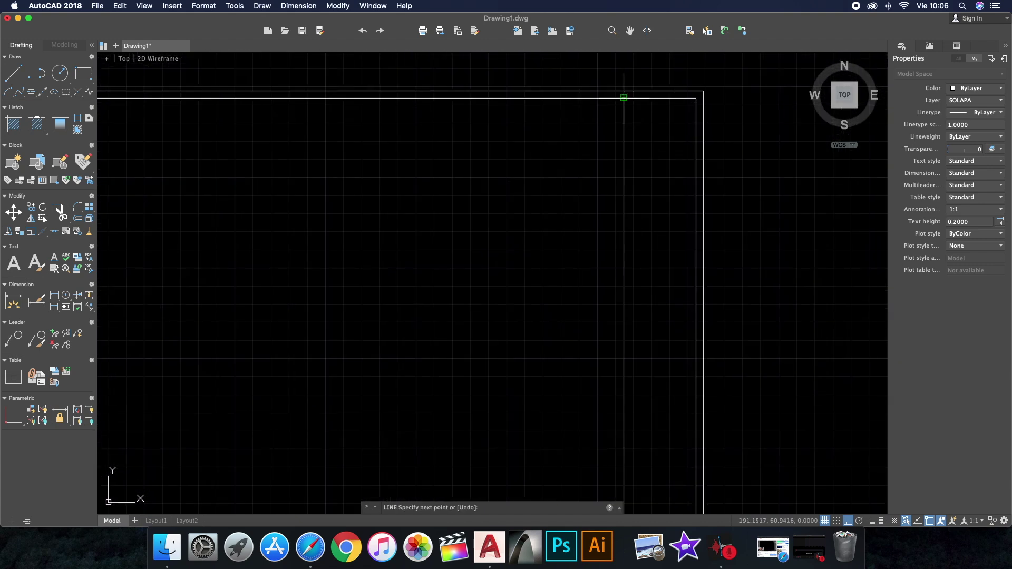
pyautogui.click(696, 98)
pyautogui.press('Escape')
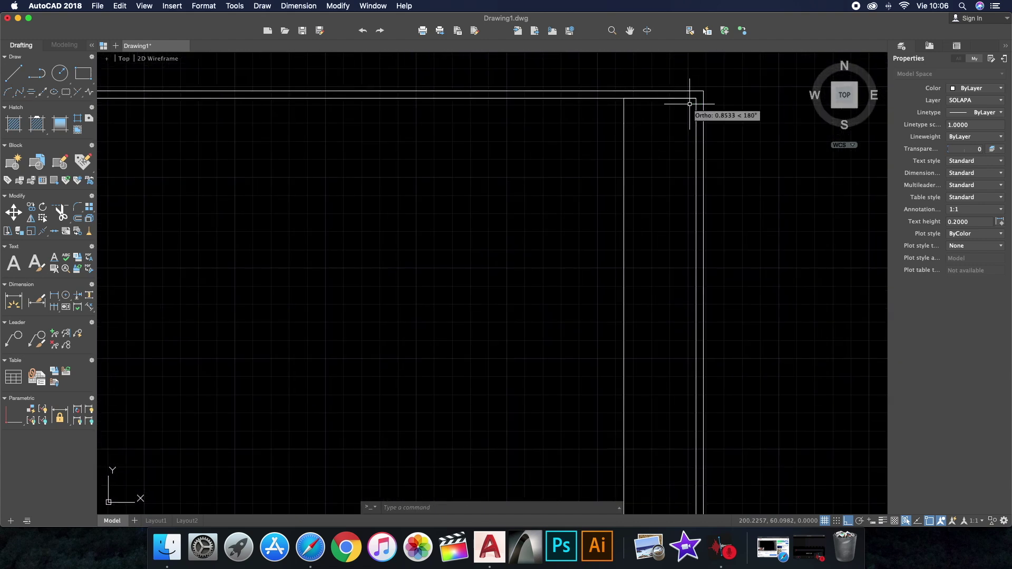
# Copy the line to six positions down the strip, dividing it into rows
pyautogui.rightClick(656, 132)
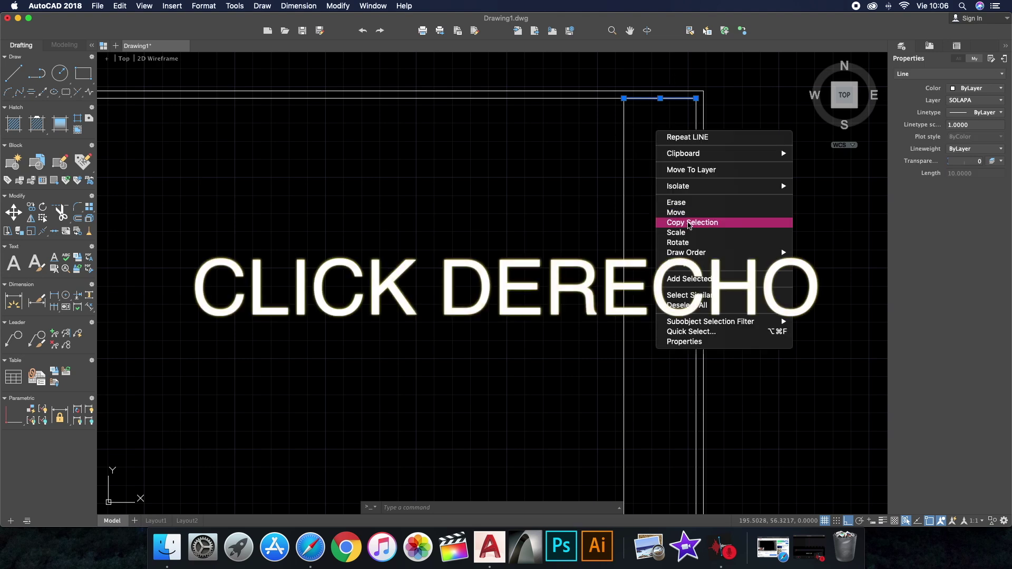
pyautogui.click(689, 226)
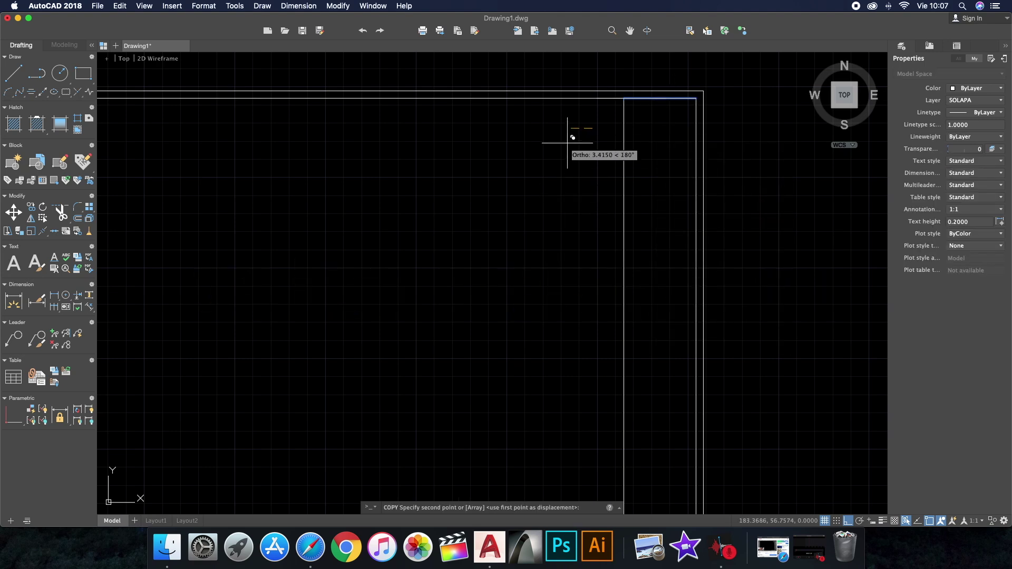
pyautogui.click(592, 130)
pyautogui.scroll(-3, 580, 169)
pyautogui.scroll(1, 574, 167)
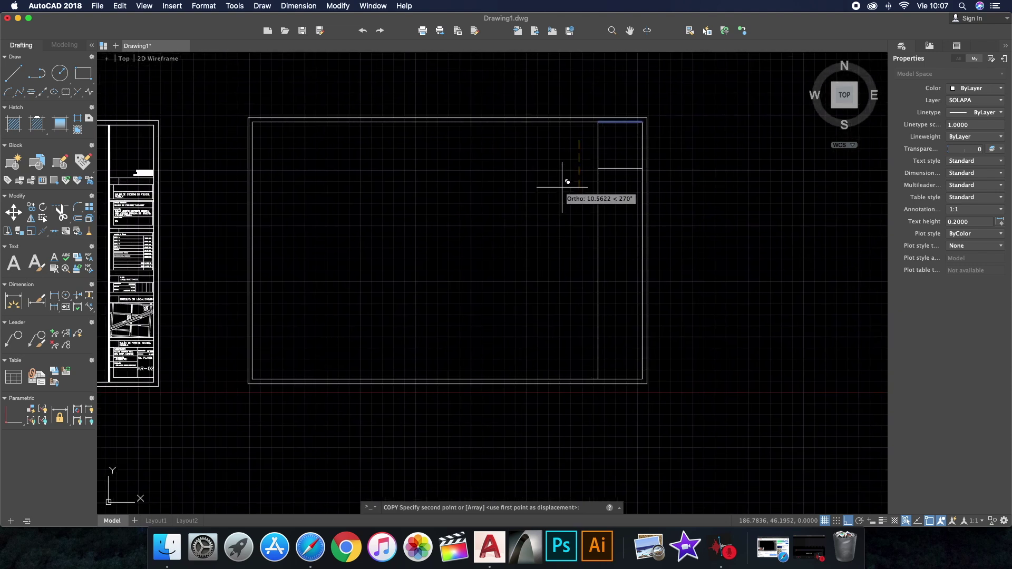
pyautogui.click(567, 182)
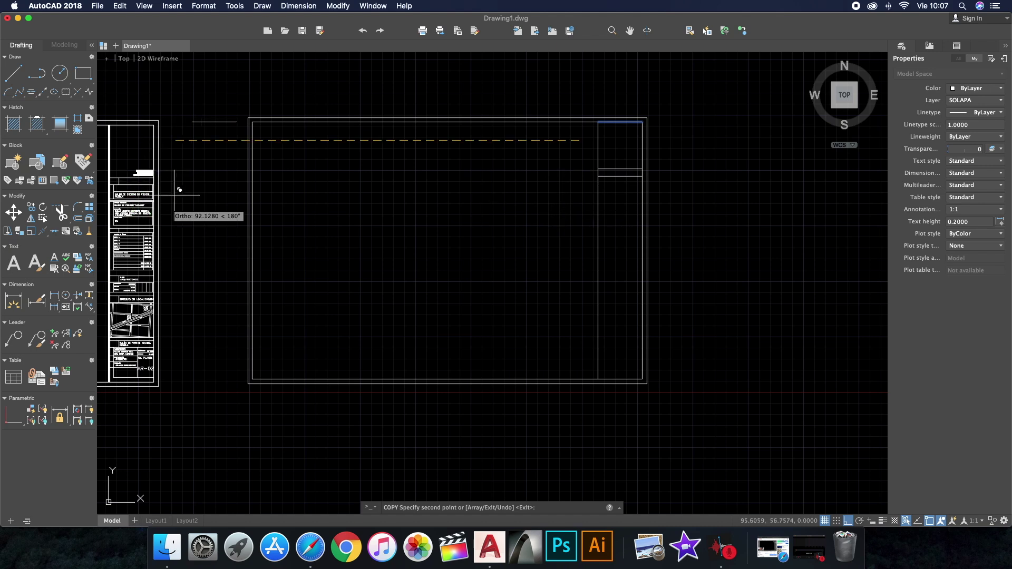
pyautogui.click(574, 198)
pyautogui.click(568, 229)
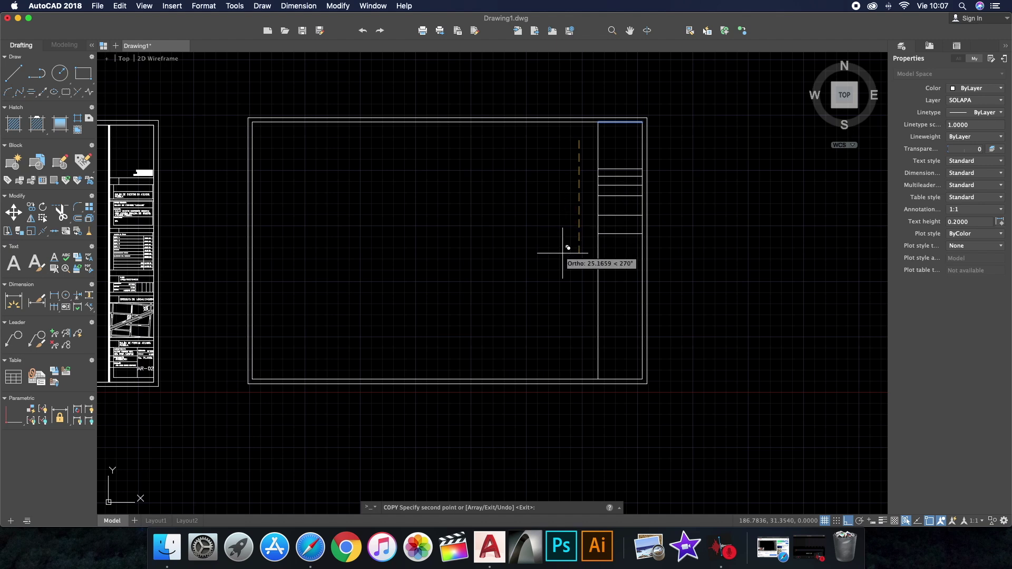
pyautogui.click(560, 272)
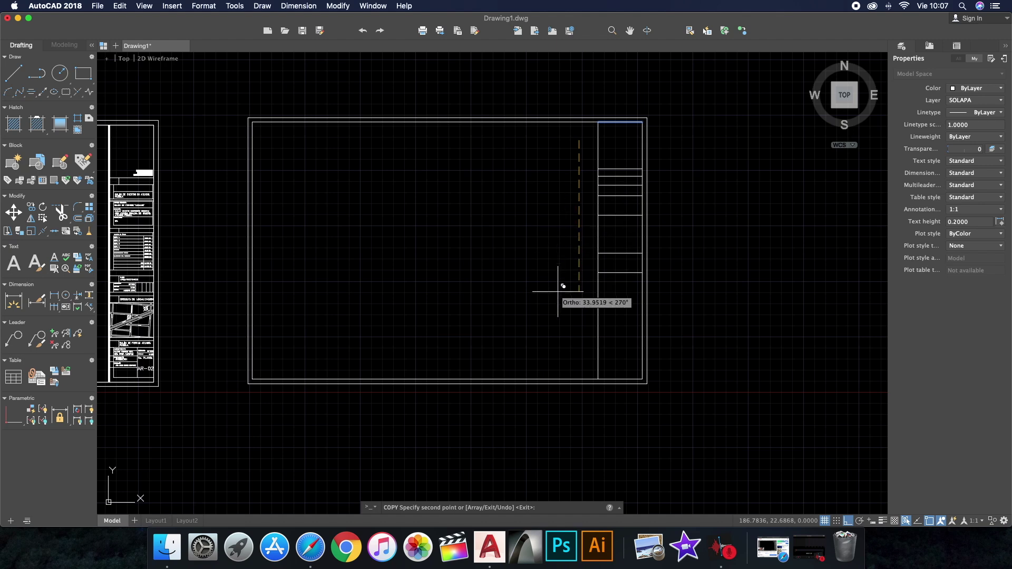
pyautogui.click(560, 321)
pyautogui.click(560, 334)
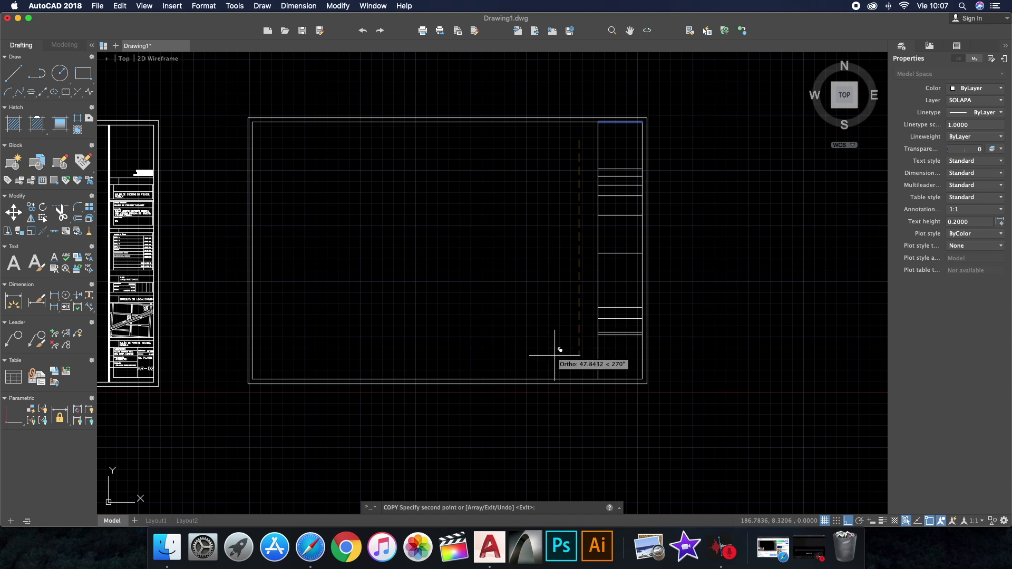
pyautogui.press('Escape')
pyautogui.scroll(-5, 579, 220)
pyautogui.scroll(3, 580, 221)
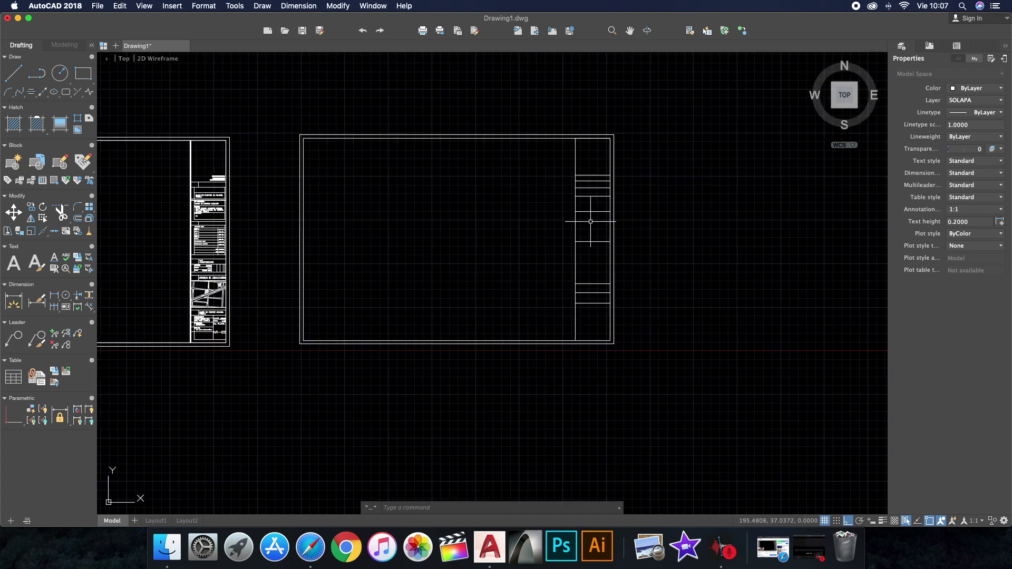
pyautogui.scroll(2, 577, 188)
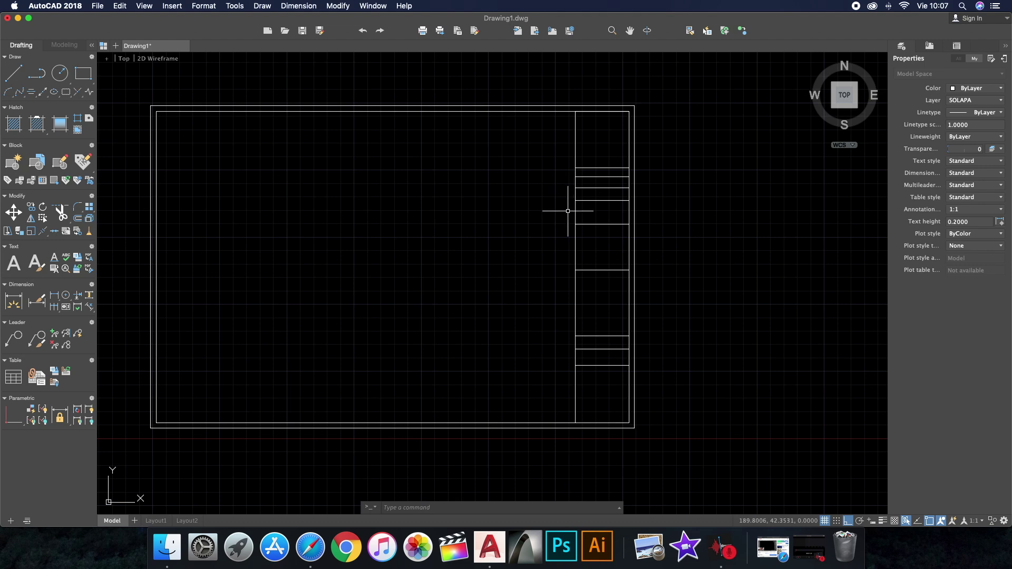
pyautogui.press('Escape')
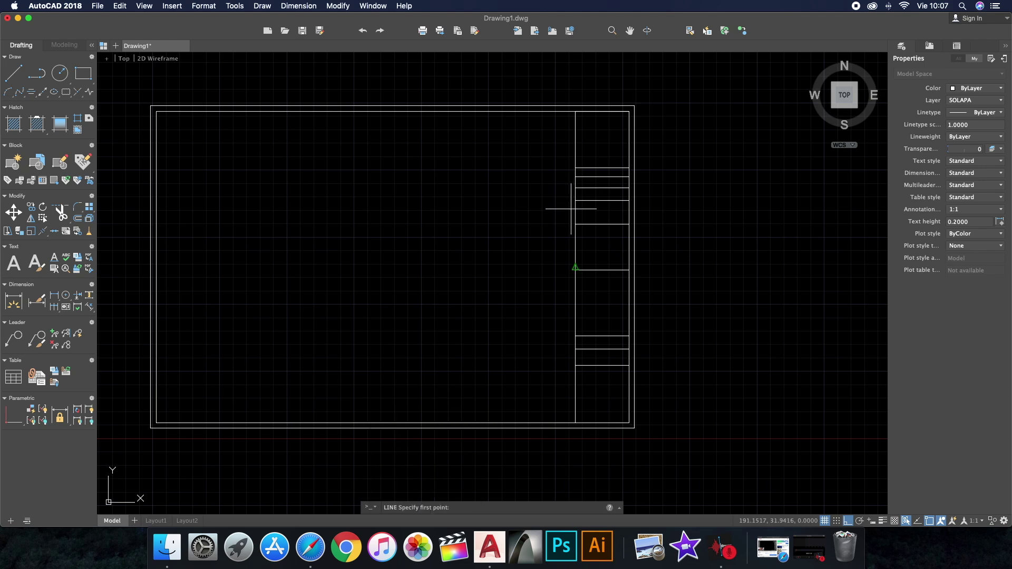
pyautogui.scroll(-3, 561, 232)
pyautogui.scroll(2, 564, 253)
pyautogui.scroll(1, 566, 259)
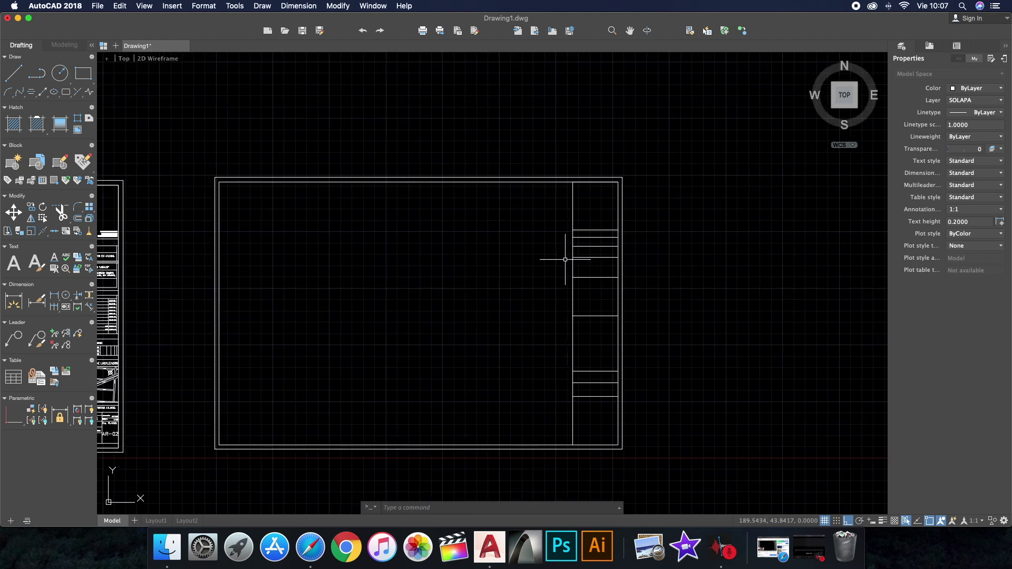
pyautogui.write('L')
pyautogui.press('Return')
pyautogui.scroll(2, 590, 248)
pyautogui.scroll(3, 581, 220)
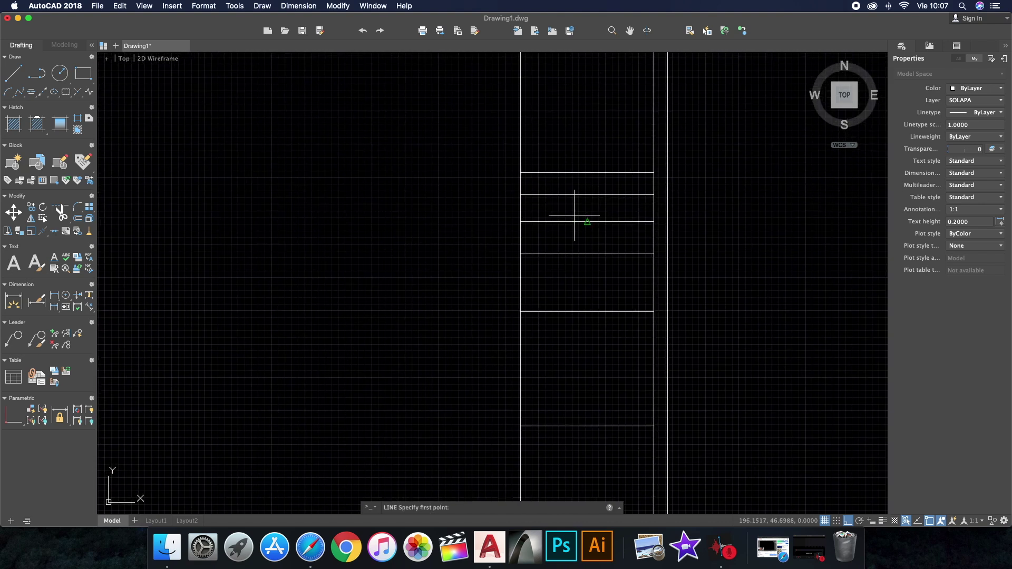
pyautogui.scroll(-2, 564, 153)
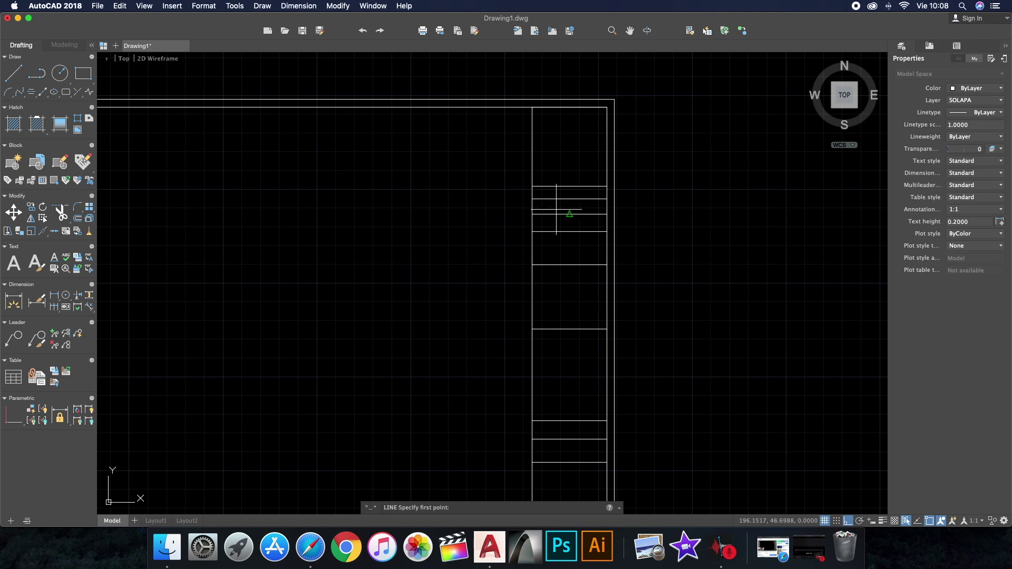
pyautogui.scroll(-2, 598, 158)
pyautogui.scroll(2, 593, 274)
pyautogui.scroll(-3, 628, 285)
pyautogui.scroll(1, 611, 290)
pyautogui.scroll(2, 605, 285)
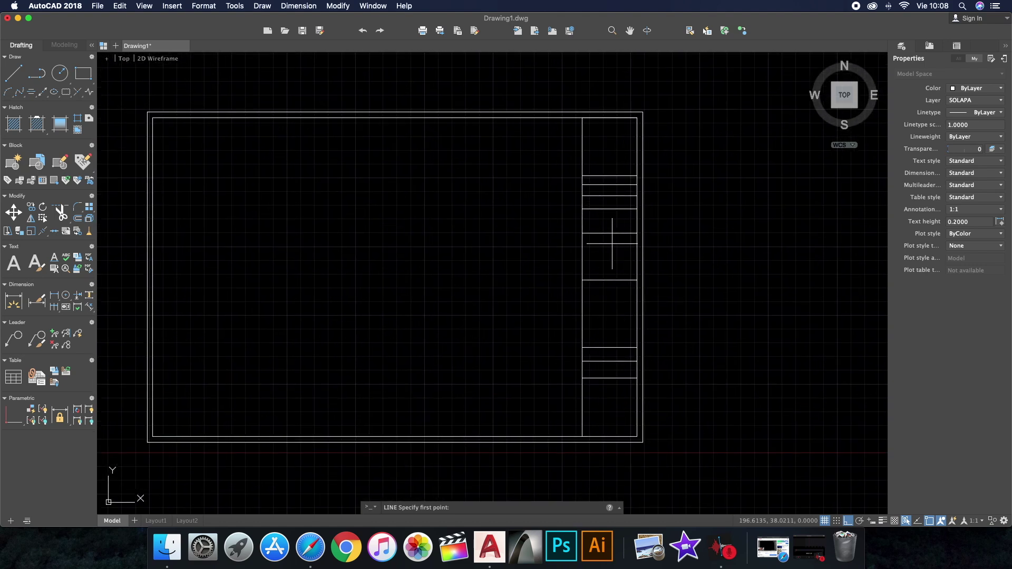
pyautogui.scroll(-2, 623, 263)
pyautogui.press('Escape')
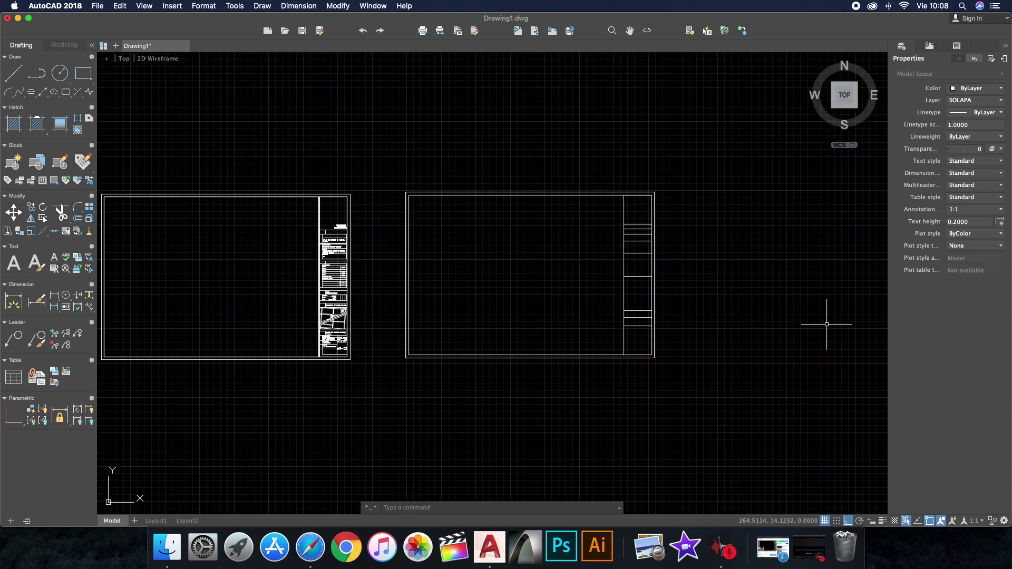
# Zoom into the left reference title block until the DIRECCIÓN and PROPIETARIO text is large
pyautogui.scroll(-1, 826, 324)
pyautogui.scroll(1, 664, 284)
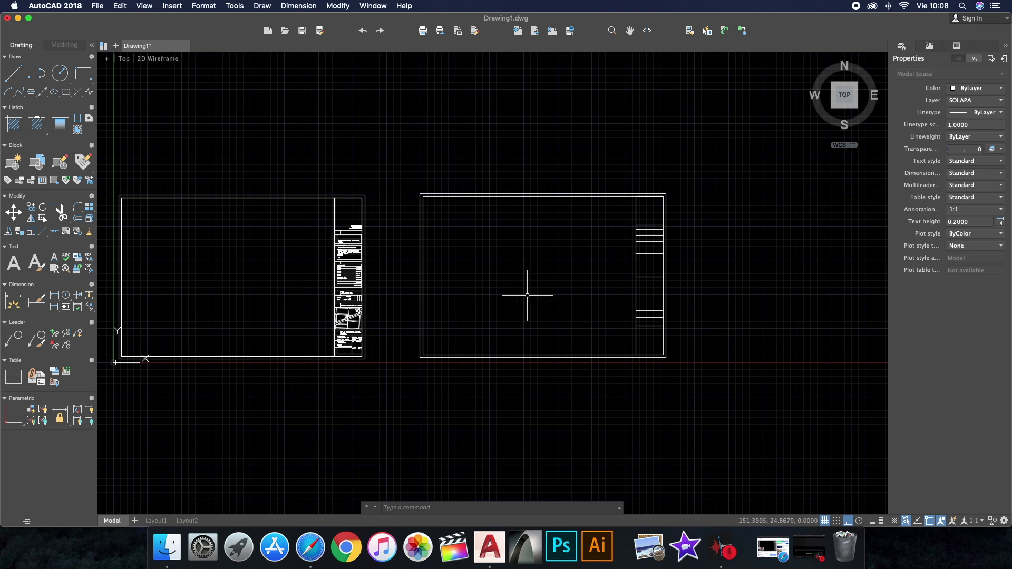
pyautogui.scroll(1, 390, 298)
pyautogui.scroll(-2, 777, 310)
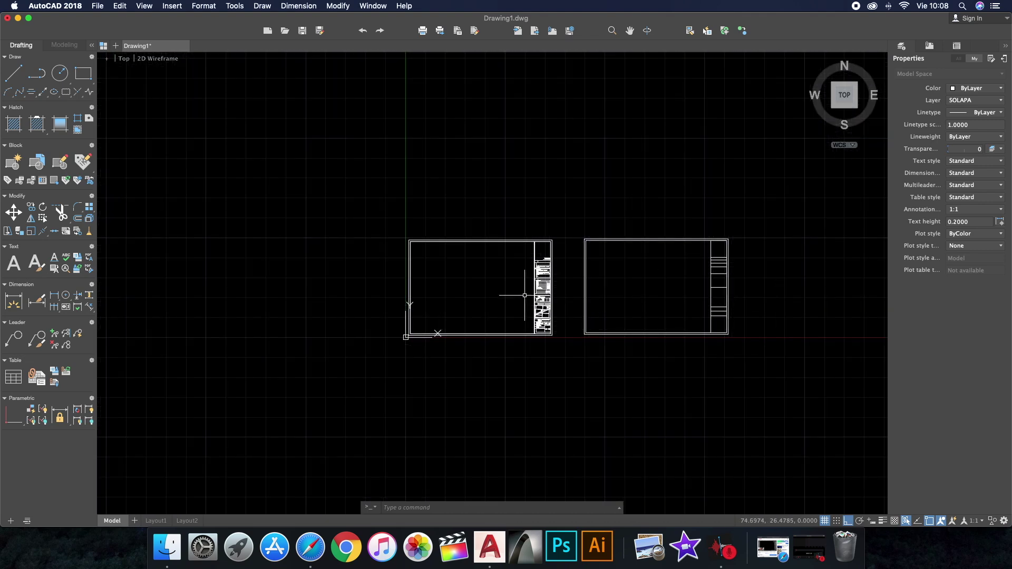
pyautogui.scroll(3, 548, 288)
pyautogui.scroll(1, 558, 287)
pyautogui.scroll(-2, 559, 287)
pyautogui.scroll(4, 613, 283)
pyautogui.scroll(1, 649, 288)
pyautogui.scroll(-2, 543, 271)
pyautogui.scroll(1, 569, 221)
pyautogui.scroll(2, 585, 188)
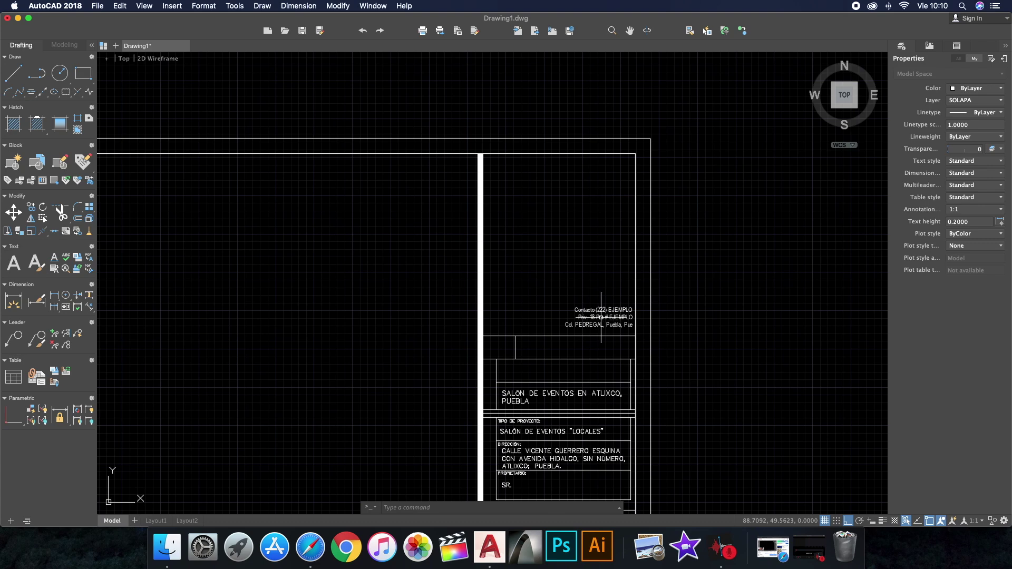
pyautogui.scroll(3, 605, 308)
pyautogui.scroll(-3, 543, 303)
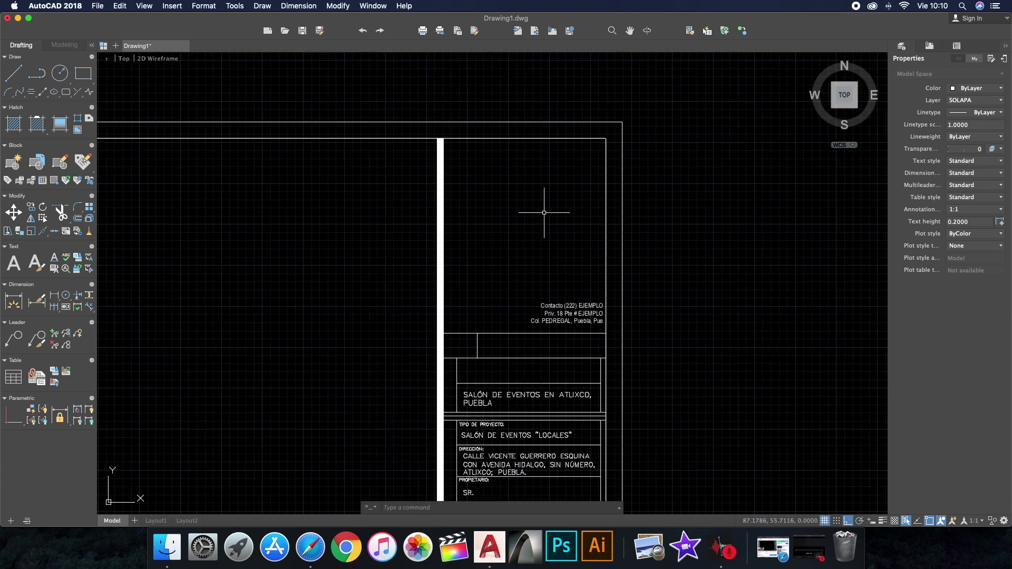
pyautogui.scroll(-2, 549, 166)
pyautogui.scroll(-2, 549, 169)
pyautogui.scroll(3, 525, 227)
pyautogui.scroll(3, 522, 253)
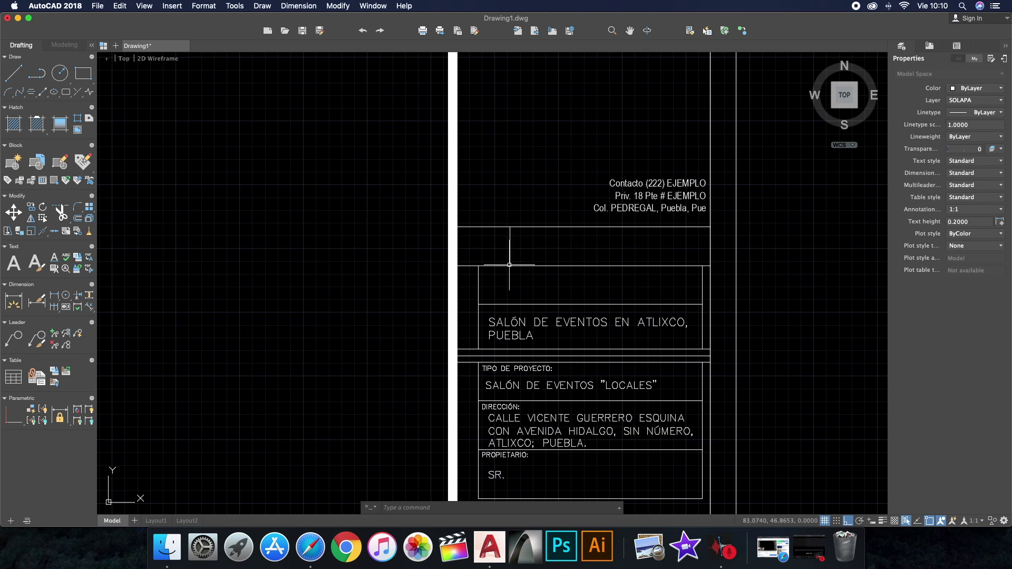
pyautogui.scroll(-2, 527, 199)
pyautogui.scroll(2, 479, 203)
pyautogui.scroll(2, 469, 211)
pyautogui.scroll(-2, 461, 222)
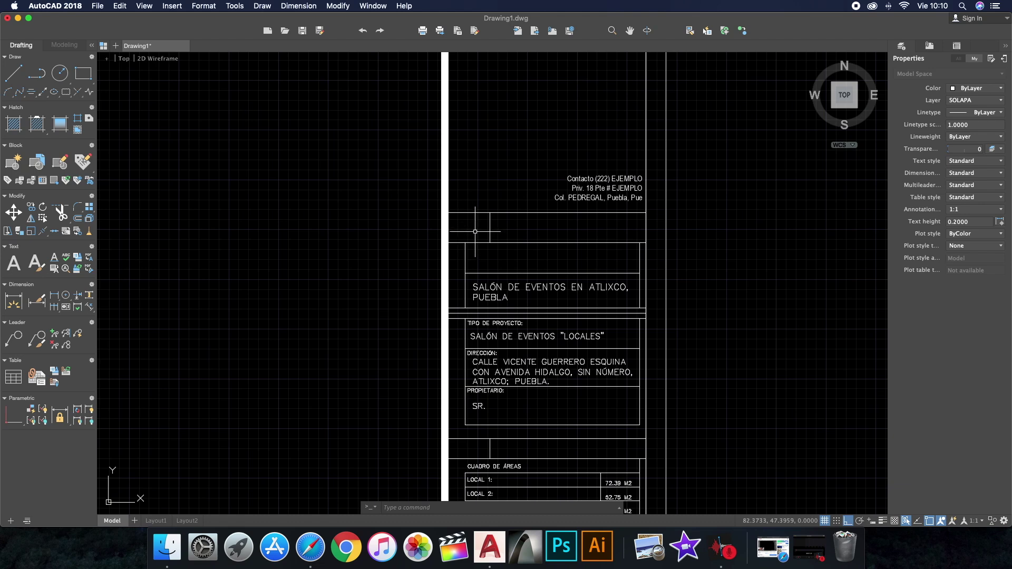
pyautogui.scroll(1, 519, 240)
pyautogui.scroll(2, 490, 153)
pyautogui.scroll(-2, 483, 199)
pyautogui.scroll(1, 557, 204)
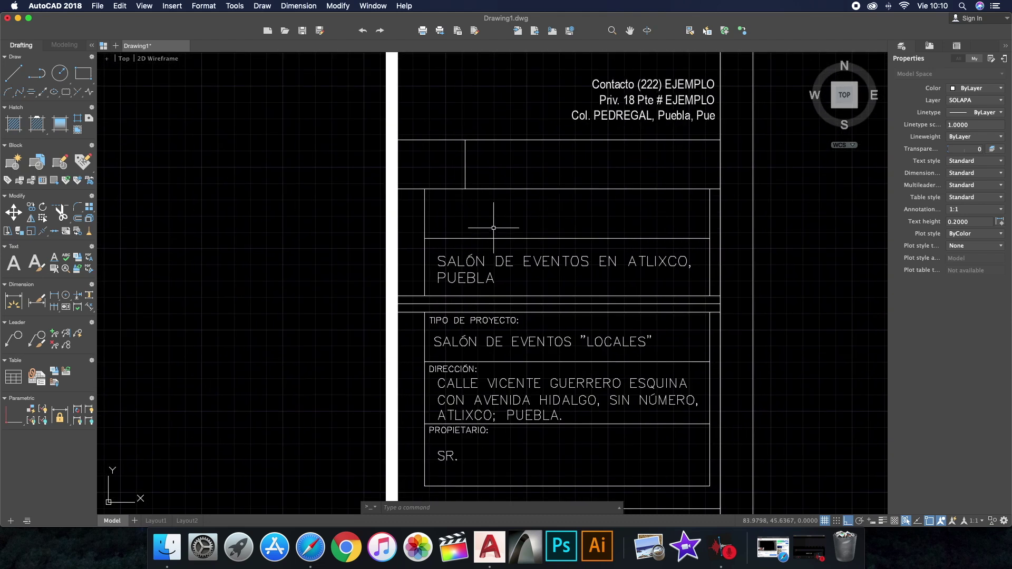
pyautogui.scroll(-1, 499, 200)
pyautogui.scroll(-2, 469, 221)
pyautogui.scroll(2, 480, 237)
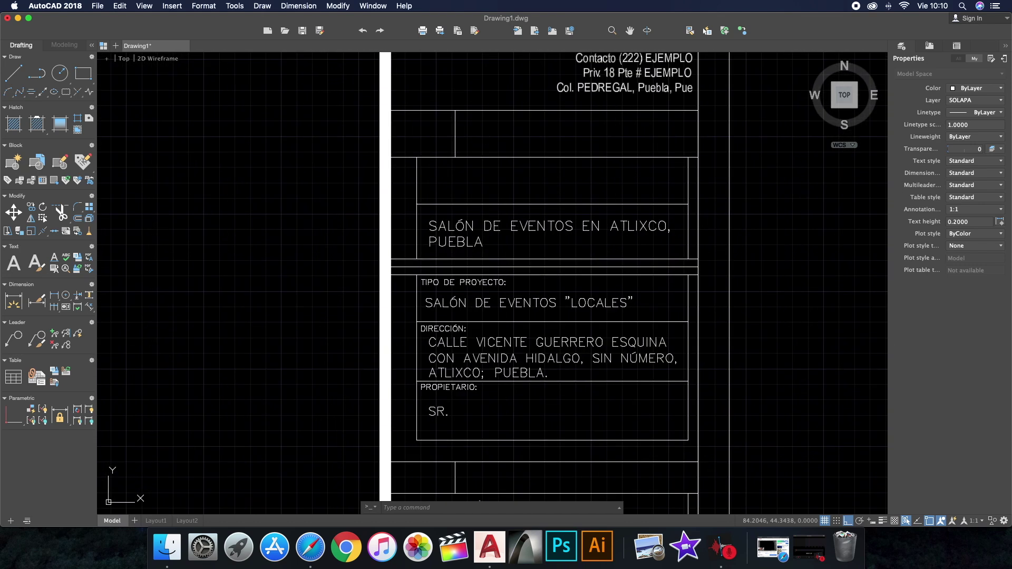
pyautogui.scroll(1, 470, 224)
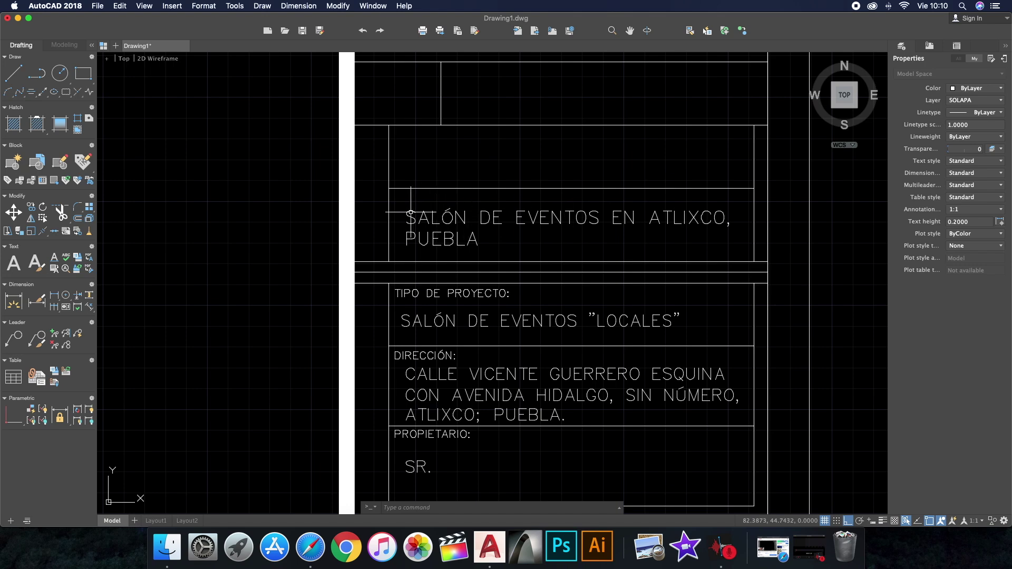
pyautogui.scroll(-3, 617, 220)
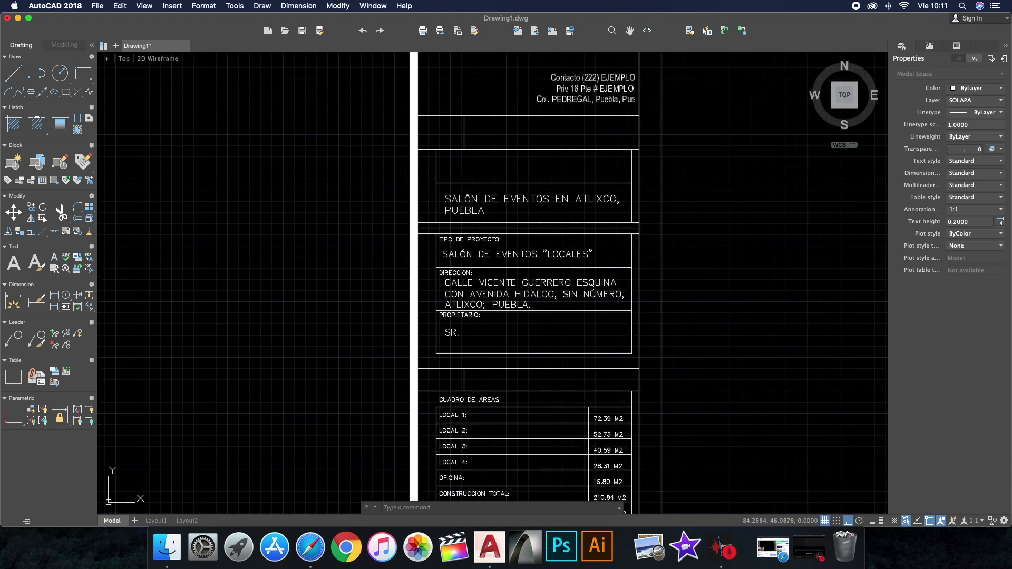
pyautogui.scroll(1, 469, 102)
pyautogui.scroll(1, 483, 231)
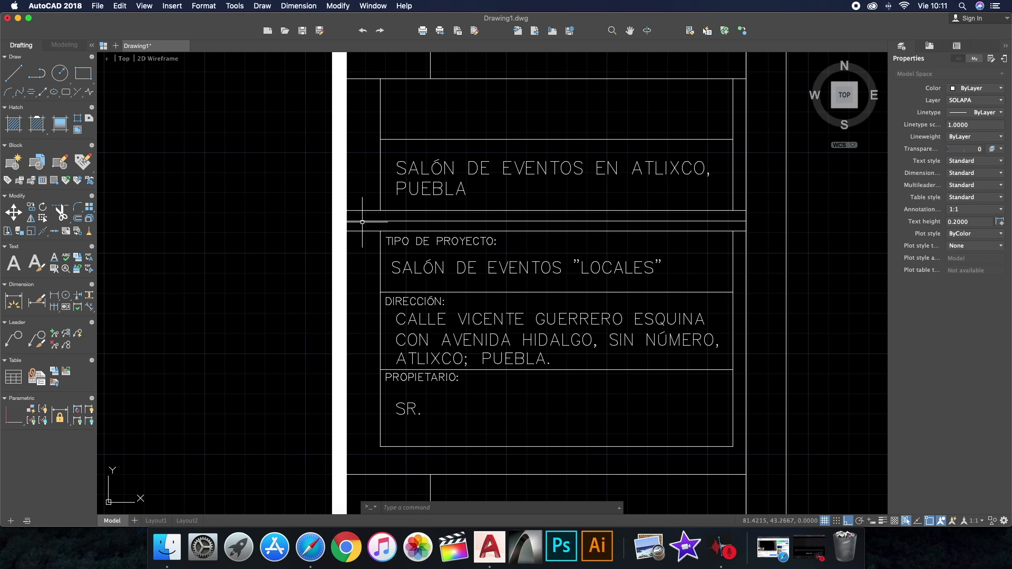
pyautogui.scroll(-2, 541, 224)
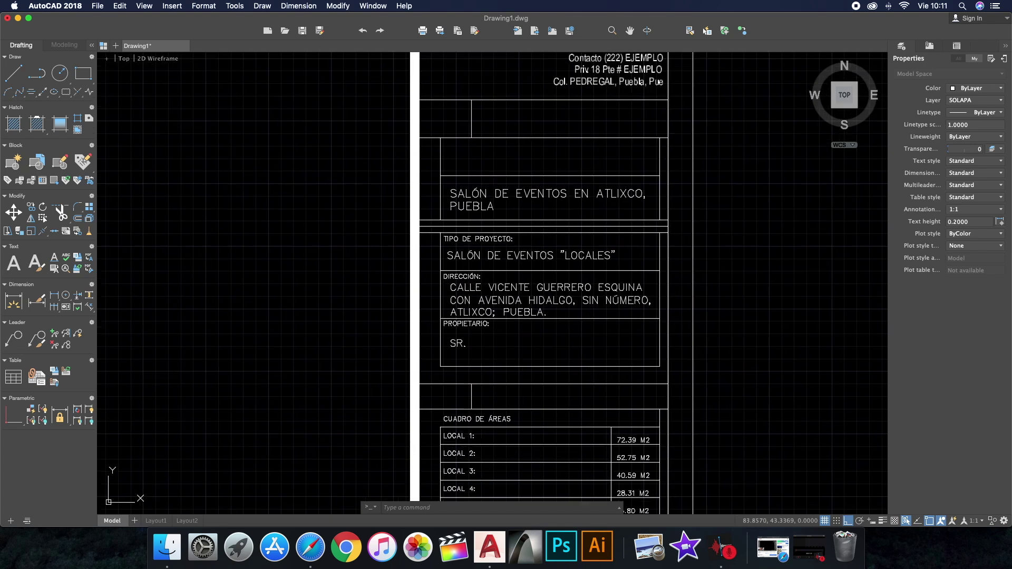
pyautogui.scroll(1, 434, 223)
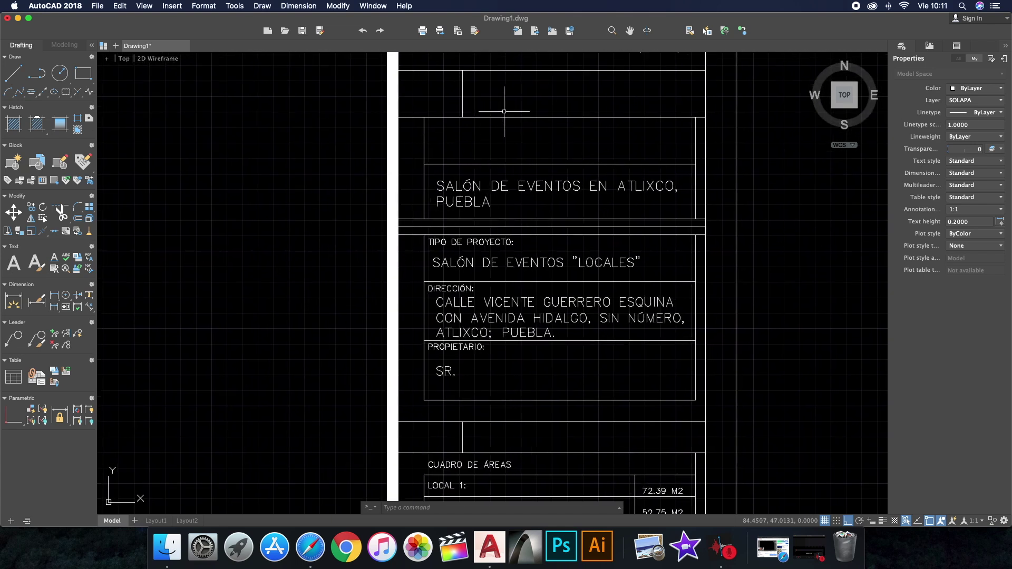
pyautogui.scroll(-3, 479, 208)
pyautogui.scroll(5, 490, 203)
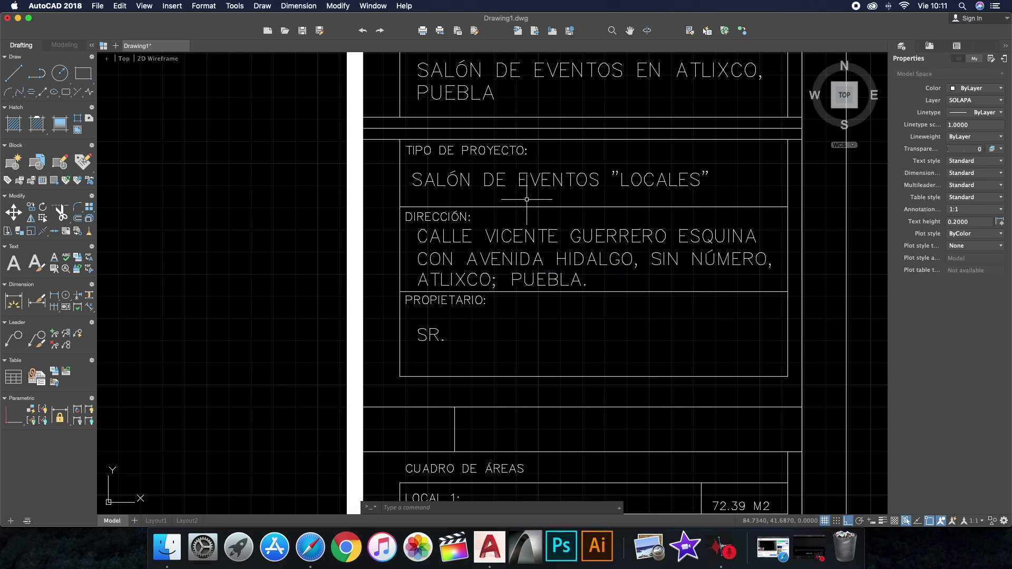
# Shift the view to the area table listing locales, office, construction, land area, CUS and COS
pyautogui.scroll(-2, 527, 199)
pyautogui.scroll(-3, 522, 210)
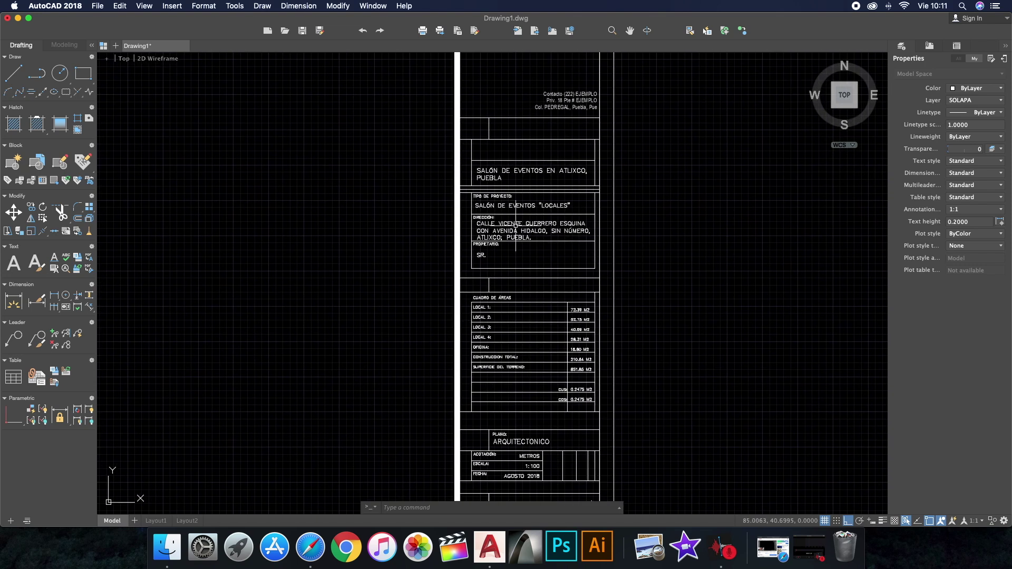
pyautogui.scroll(3, 495, 226)
pyautogui.scroll(3, 461, 203)
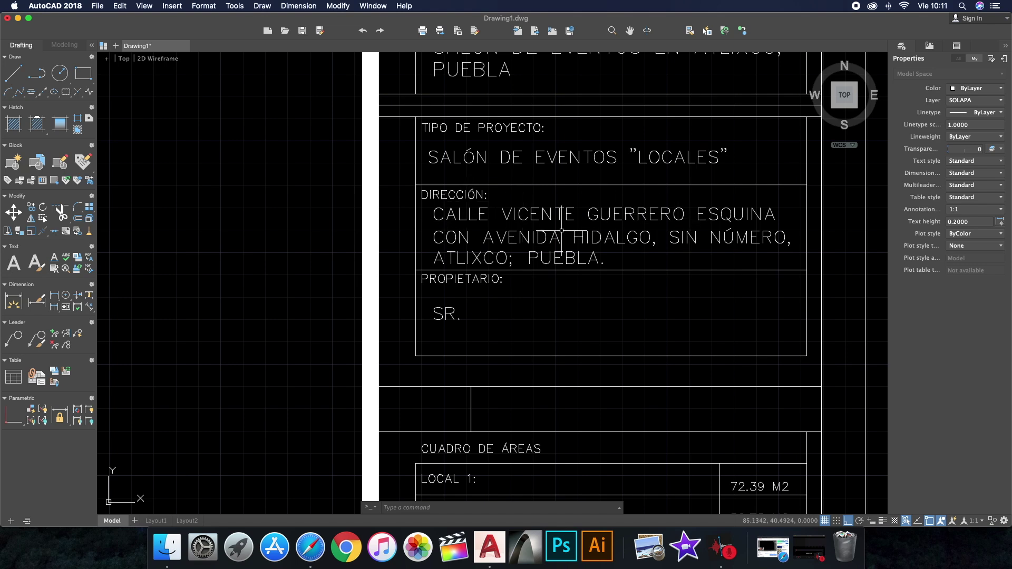
pyautogui.scroll(-1, 579, 232)
pyautogui.scroll(-1, 511, 283)
pyautogui.scroll(3, 497, 273)
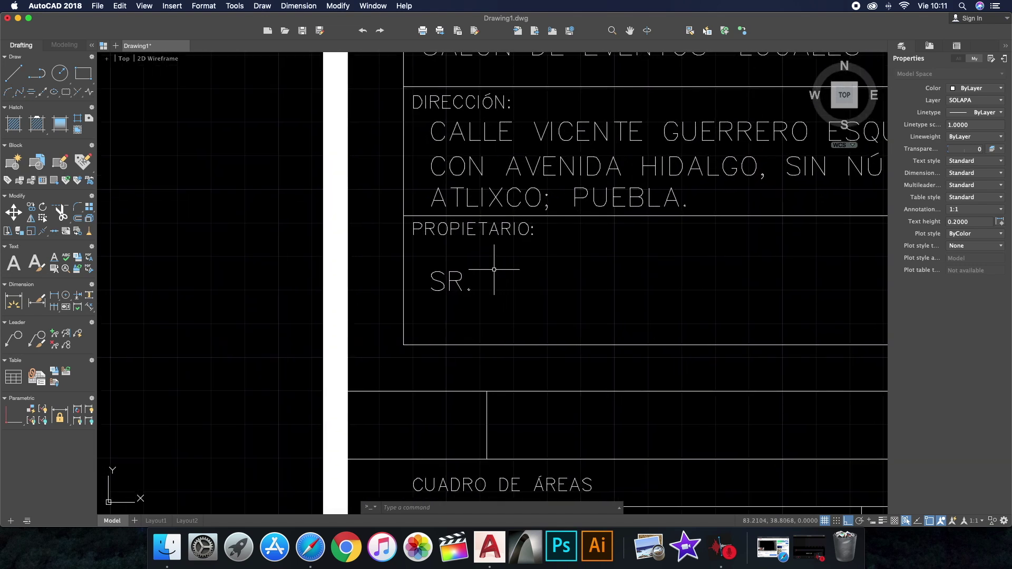
pyautogui.scroll(-3, 467, 230)
pyautogui.scroll(3, 478, 247)
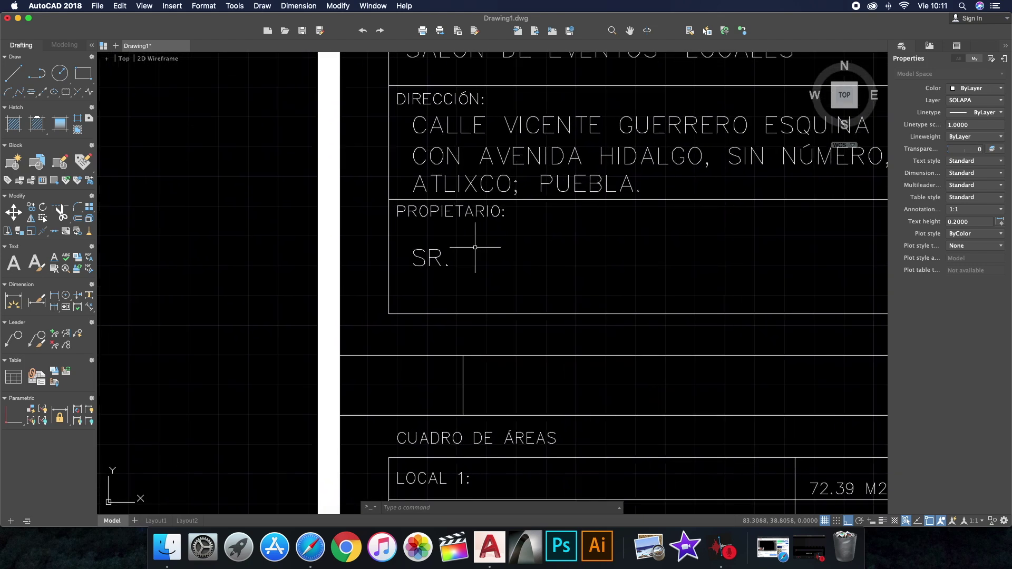
pyautogui.scroll(-1, 467, 214)
pyautogui.scroll(-1, 477, 197)
pyautogui.scroll(-1, 487, 182)
# Zoom down to the ARQUITECTONICO, METROS, 1:100 scale and AGOSTO 2018 date fields
pyautogui.scroll(-2, 500, 166)
pyautogui.scroll(-2, 496, 187)
pyautogui.scroll(4, 479, 199)
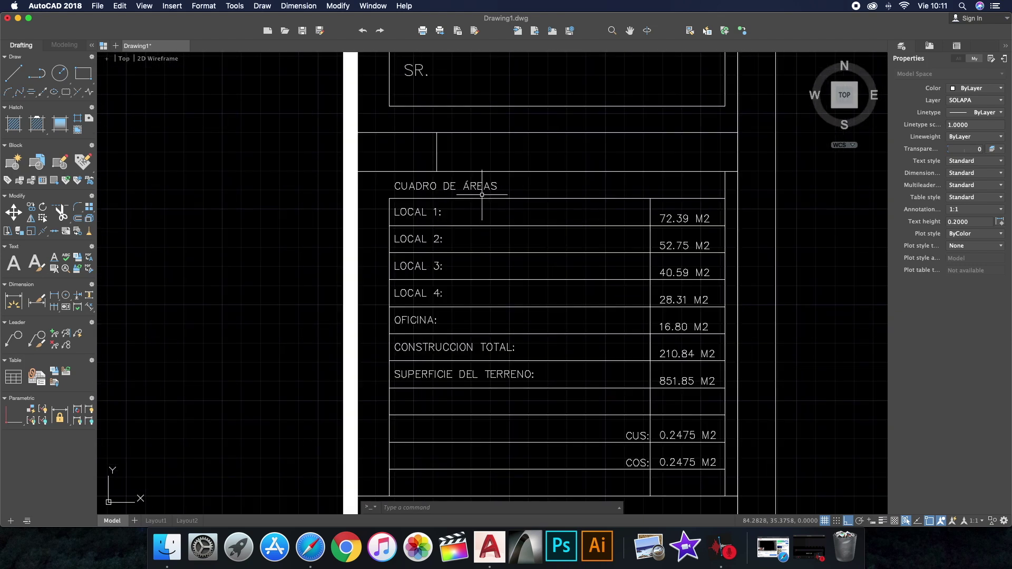
pyautogui.scroll(-3, 502, 179)
pyautogui.scroll(1, 496, 182)
pyautogui.scroll(2, 491, 168)
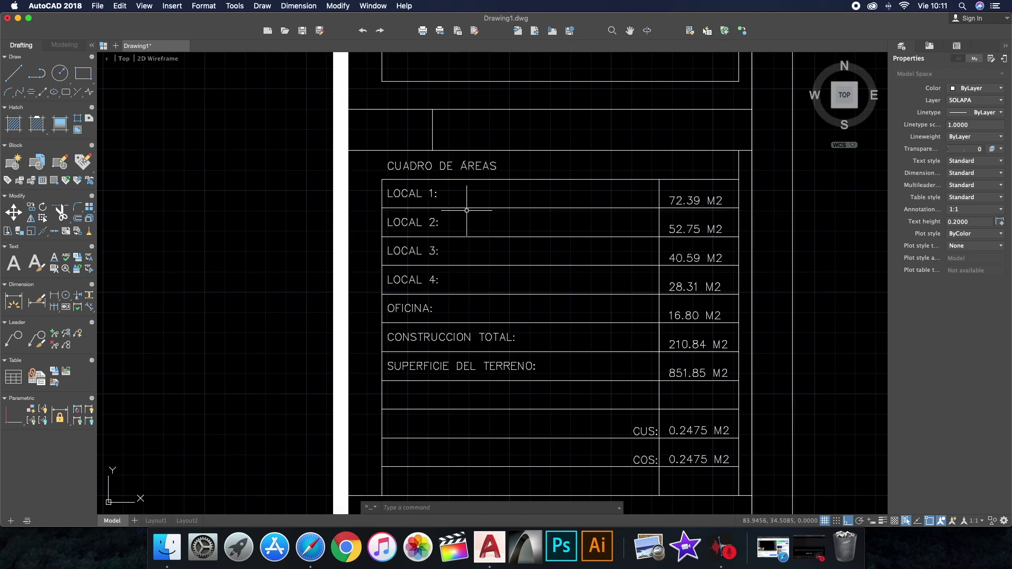
pyautogui.scroll(-1, 497, 165)
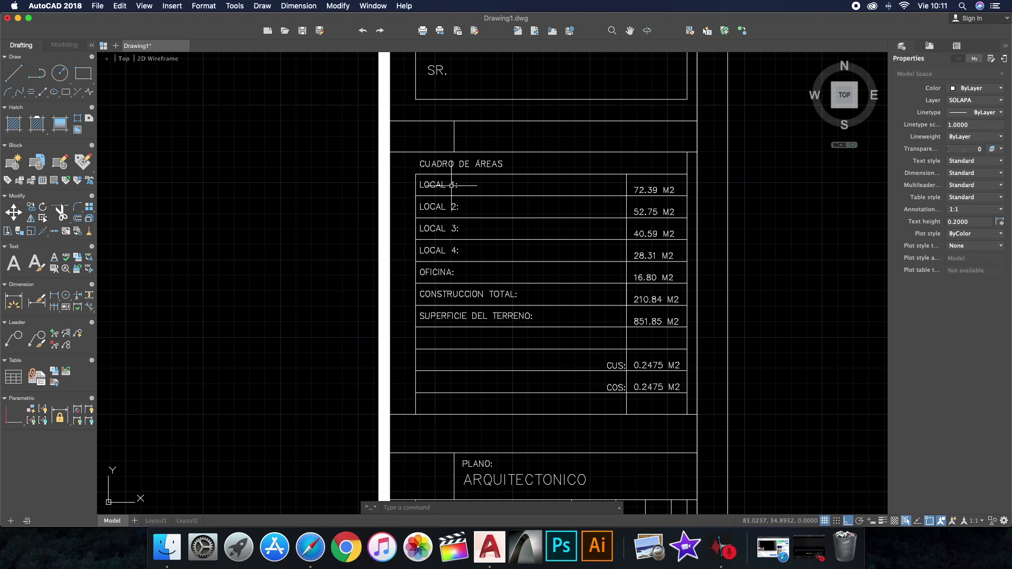
pyautogui.scroll(2, 443, 188)
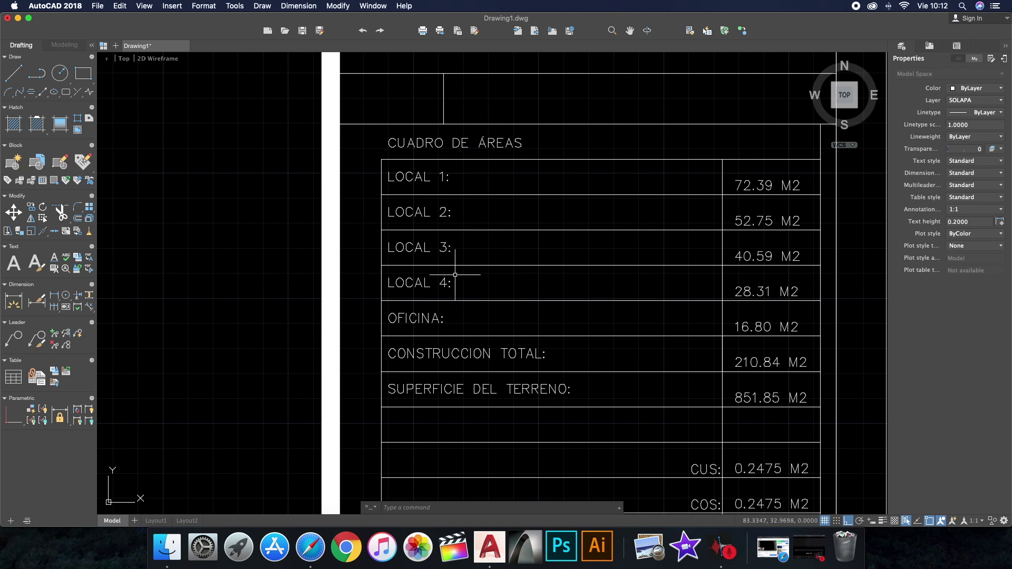
pyautogui.scroll(-2, 382, 341)
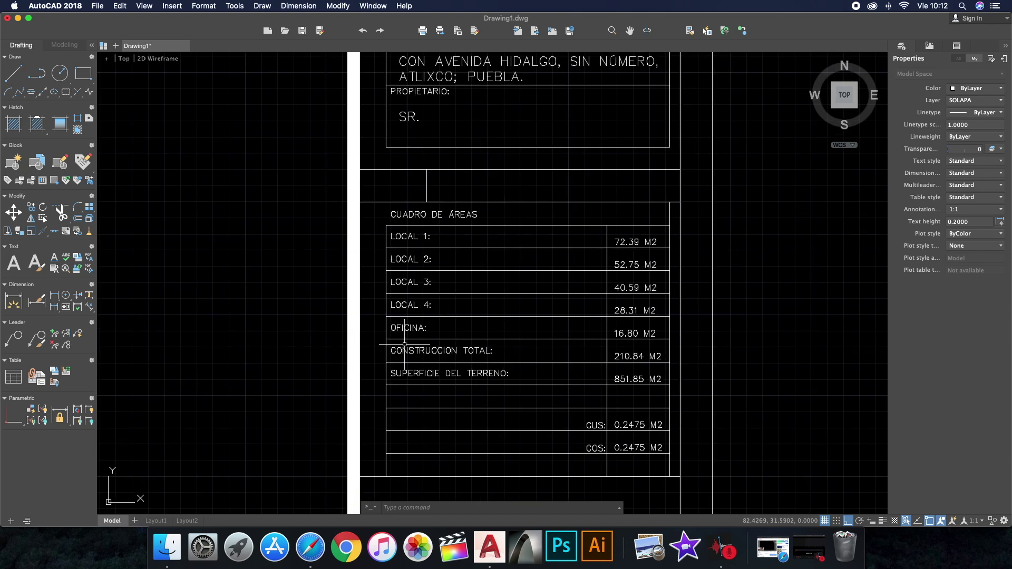
pyautogui.scroll(2, 385, 348)
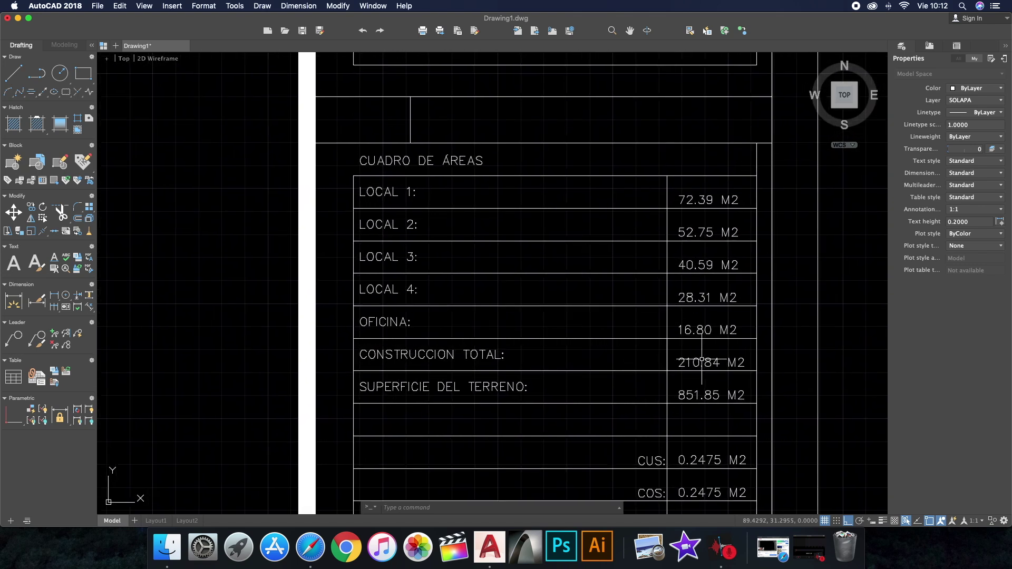
pyautogui.scroll(-3, 580, 305)
pyautogui.scroll(3, 664, 303)
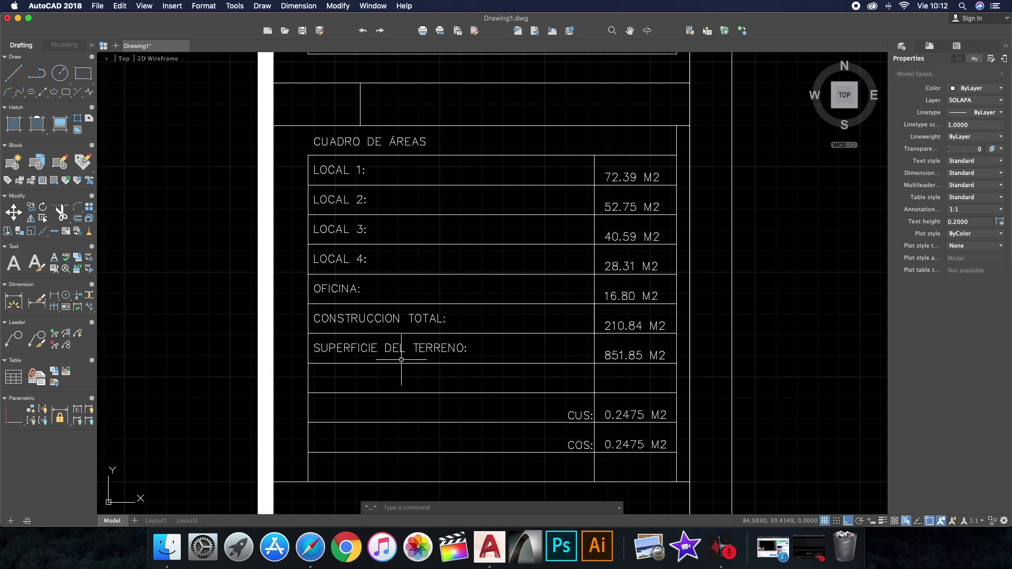
pyautogui.scroll(-2, 529, 351)
pyautogui.scroll(1, 529, 343)
pyautogui.scroll(1, 548, 338)
pyautogui.scroll(2, 548, 372)
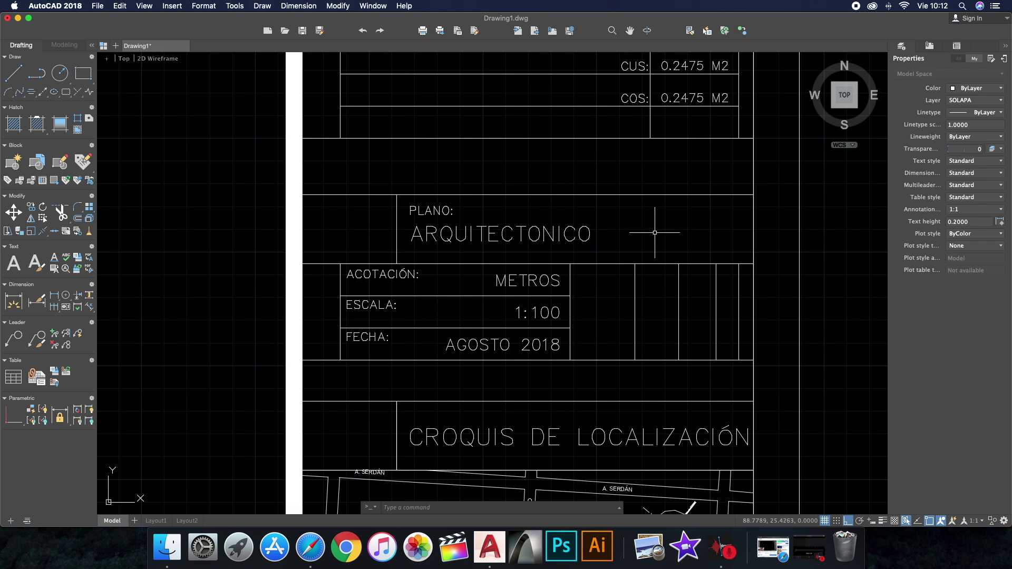
pyautogui.scroll(-3, 390, 205)
pyautogui.scroll(2, 397, 220)
pyautogui.scroll(3, 397, 221)
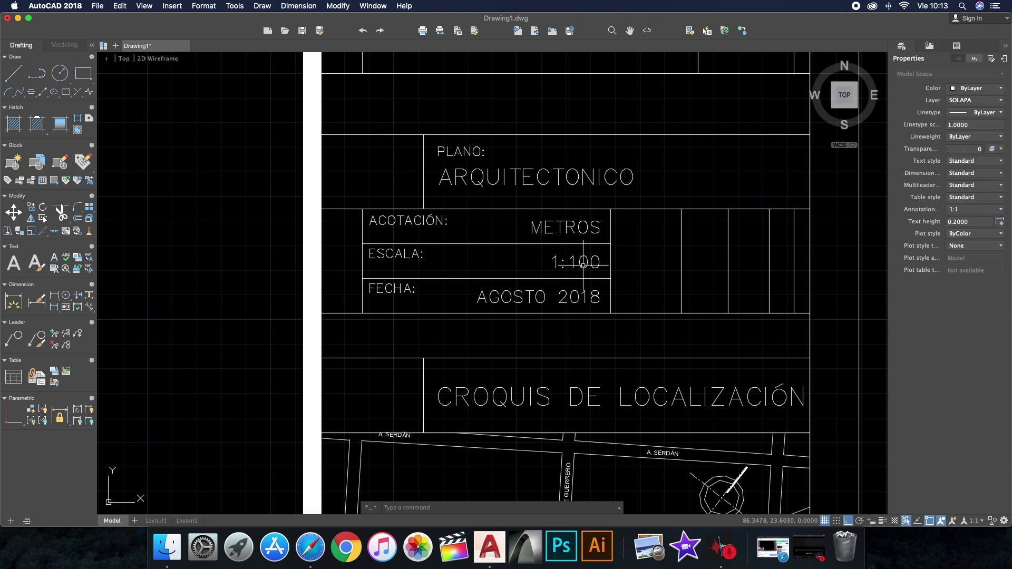
pyautogui.scroll(-4, 454, 221)
pyautogui.scroll(4, 501, 241)
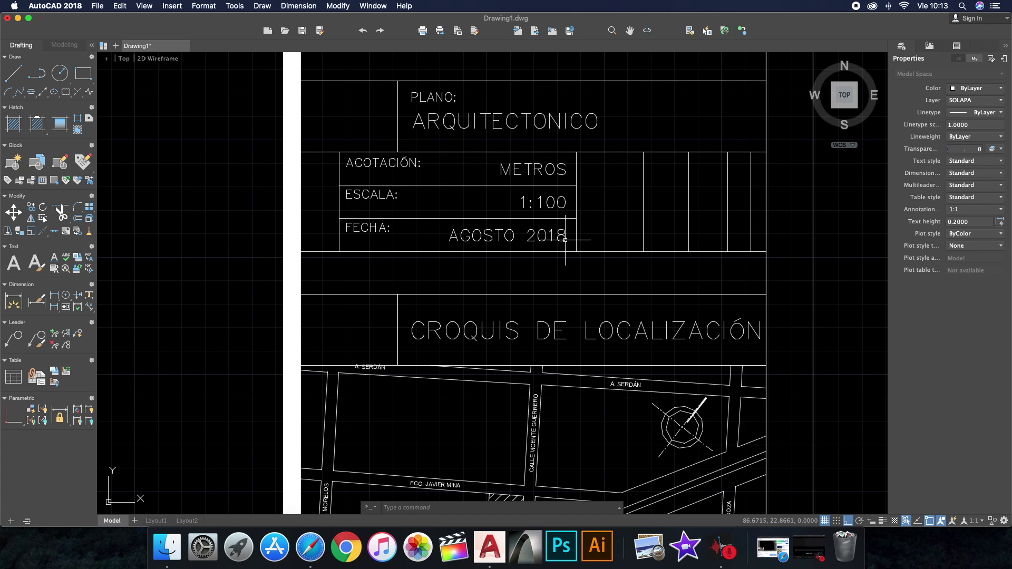
pyautogui.scroll(-4, 549, 221)
pyautogui.scroll(-1, 481, 251)
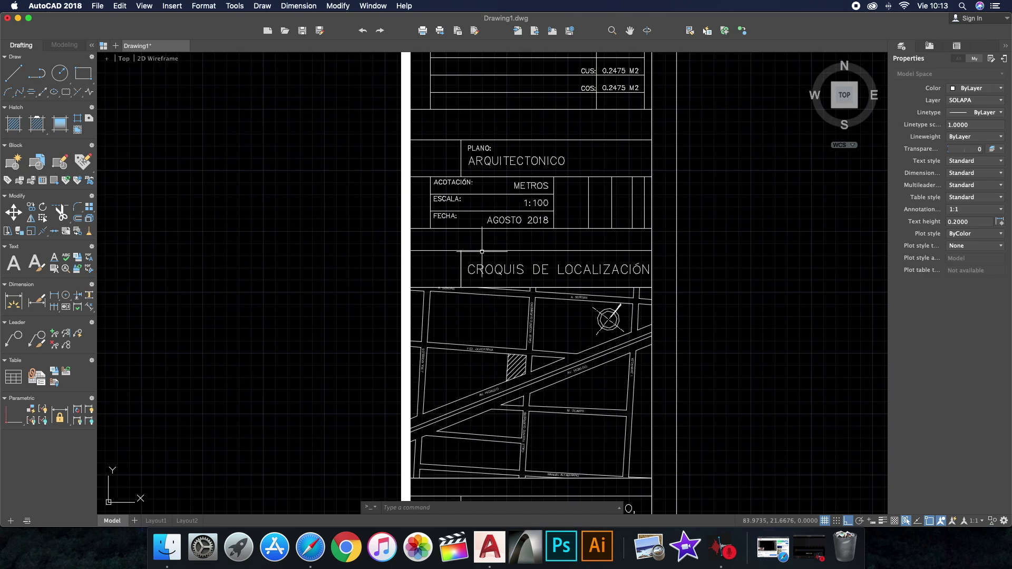
pyautogui.scroll(4, 538, 269)
pyautogui.scroll(-3, 489, 203)
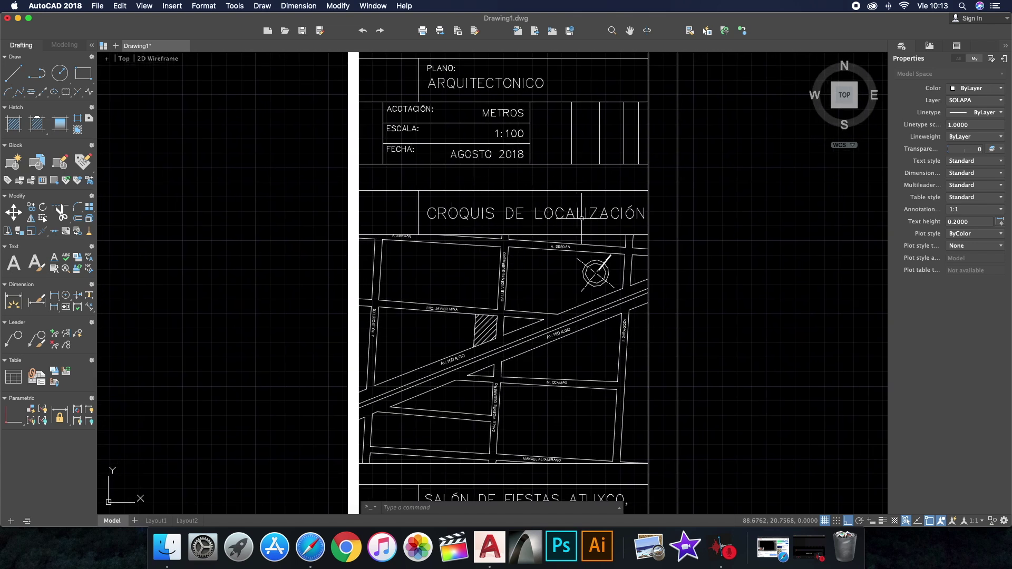
pyautogui.scroll(-3, 577, 226)
pyautogui.scroll(2, 554, 234)
pyautogui.scroll(2, 532, 245)
pyautogui.scroll(-3, 515, 257)
pyautogui.scroll(3, 505, 257)
pyautogui.scroll(1, 509, 280)
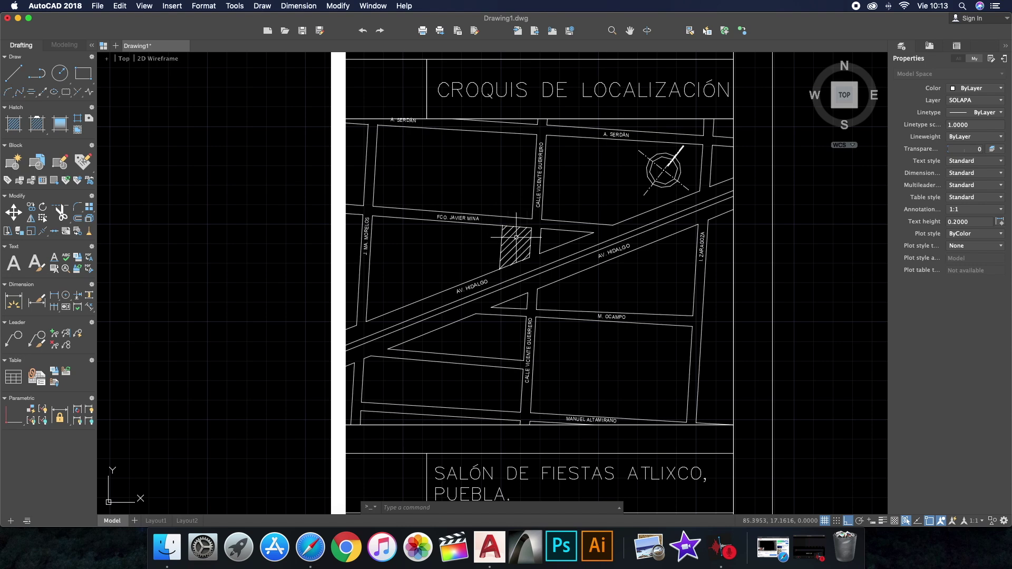
pyautogui.scroll(-5, 520, 226)
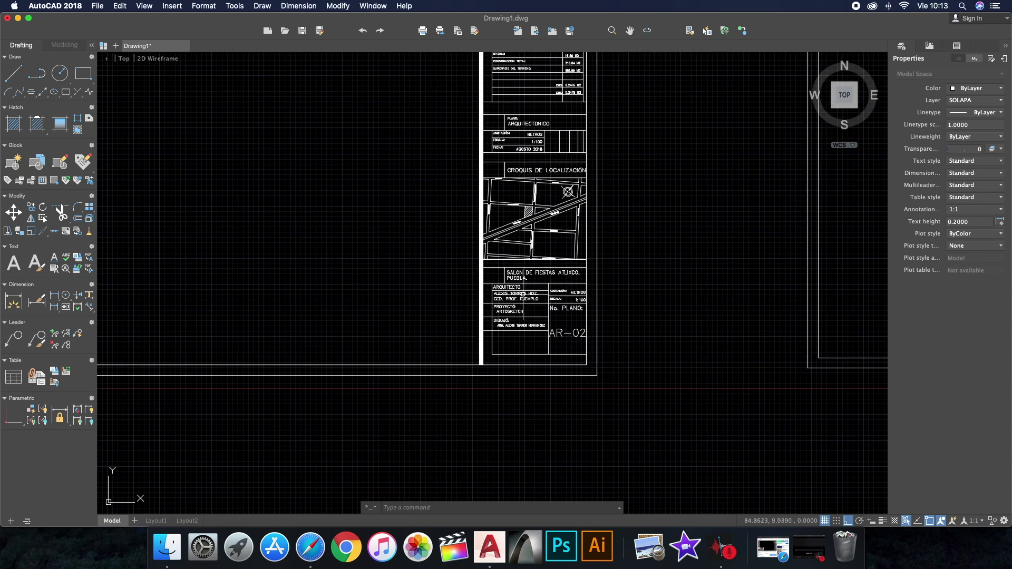
pyautogui.scroll(5, 521, 297)
pyautogui.scroll(1, 527, 285)
pyautogui.scroll(-4, 569, 237)
pyautogui.scroll(-1, 579, 223)
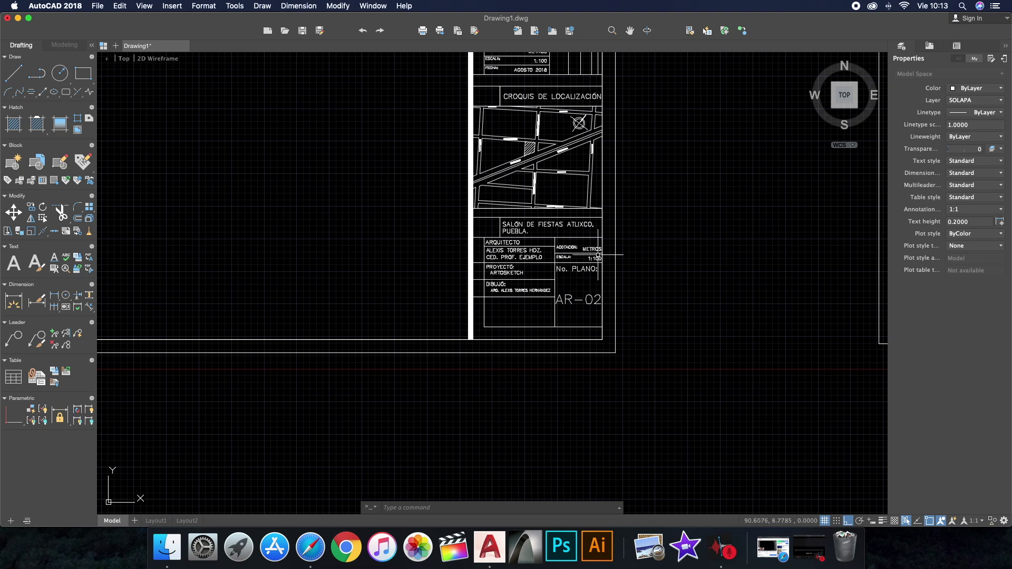
pyautogui.scroll(-2, 587, 276)
pyautogui.scroll(-4, 582, 280)
pyautogui.scroll(3, 570, 285)
pyautogui.scroll(-1, 567, 286)
pyautogui.scroll(4, 561, 291)
pyautogui.scroll(2, 553, 296)
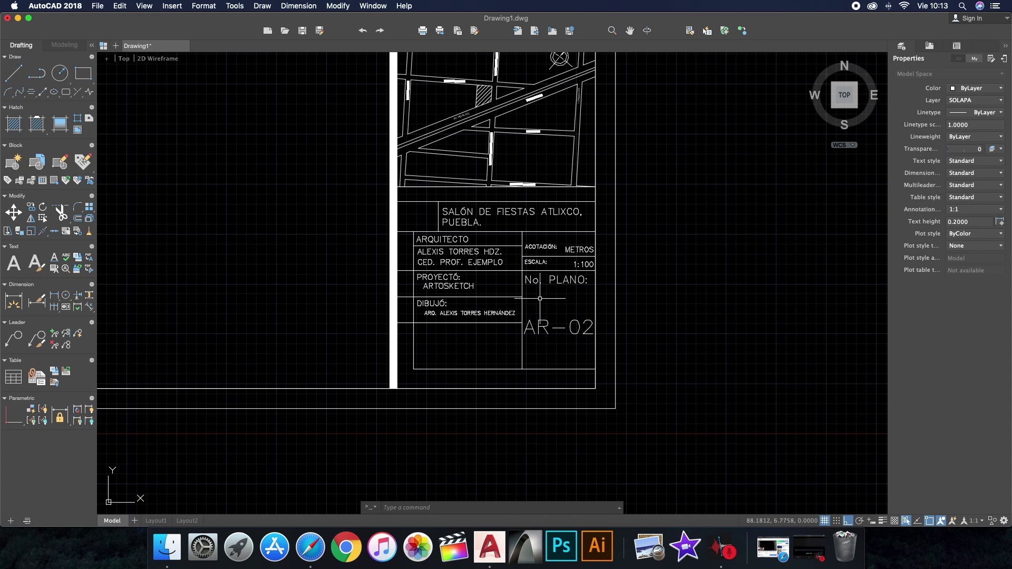
pyautogui.scroll(-3, 547, 308)
pyautogui.scroll(-2, 548, 300)
pyautogui.scroll(-1, 549, 290)
pyautogui.scroll(-2, 550, 281)
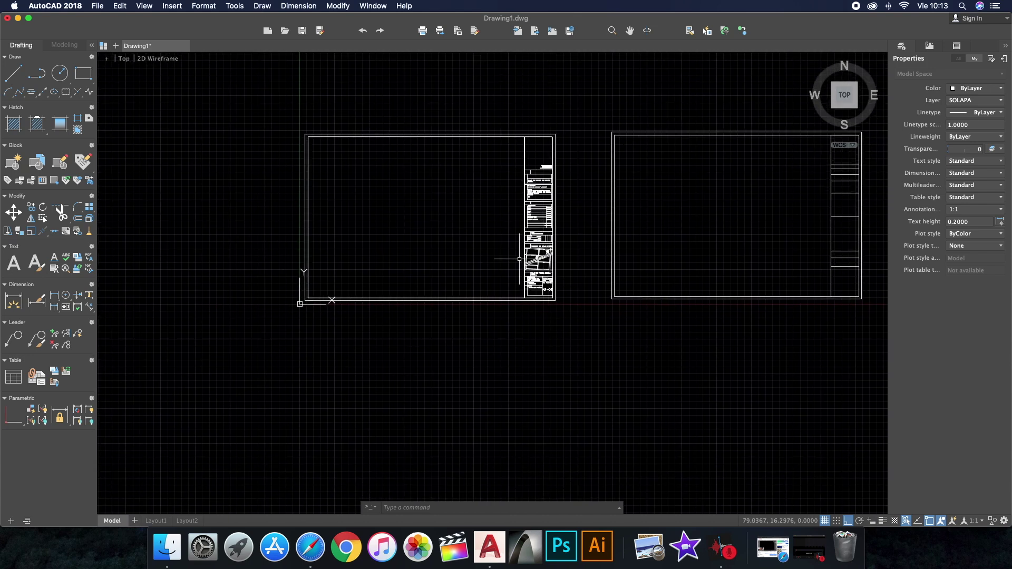
pyautogui.scroll(4, 525, 260)
pyautogui.scroll(1, 579, 294)
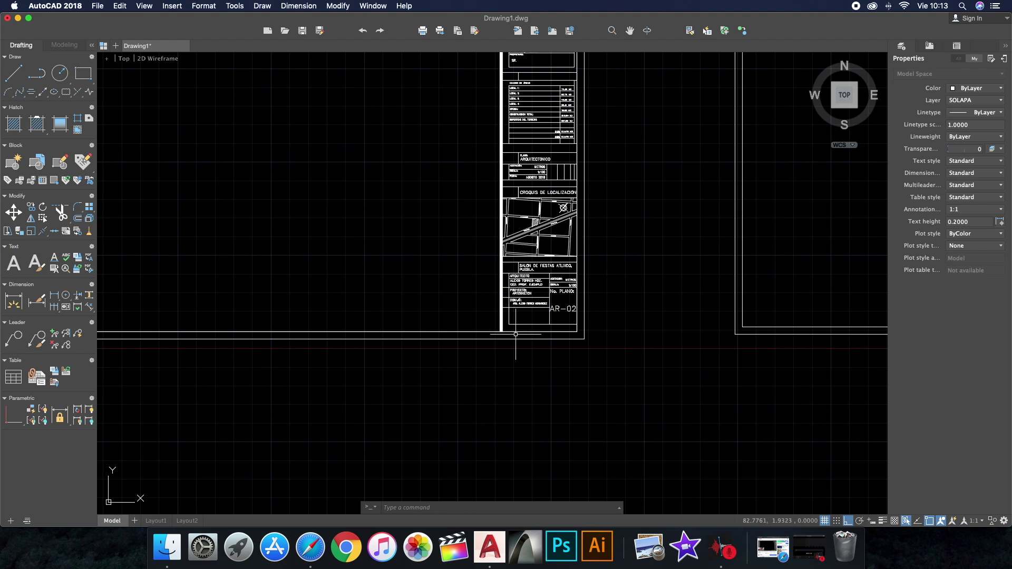
pyautogui.scroll(2, 533, 280)
pyautogui.scroll(3, 525, 258)
pyautogui.scroll(2, 516, 235)
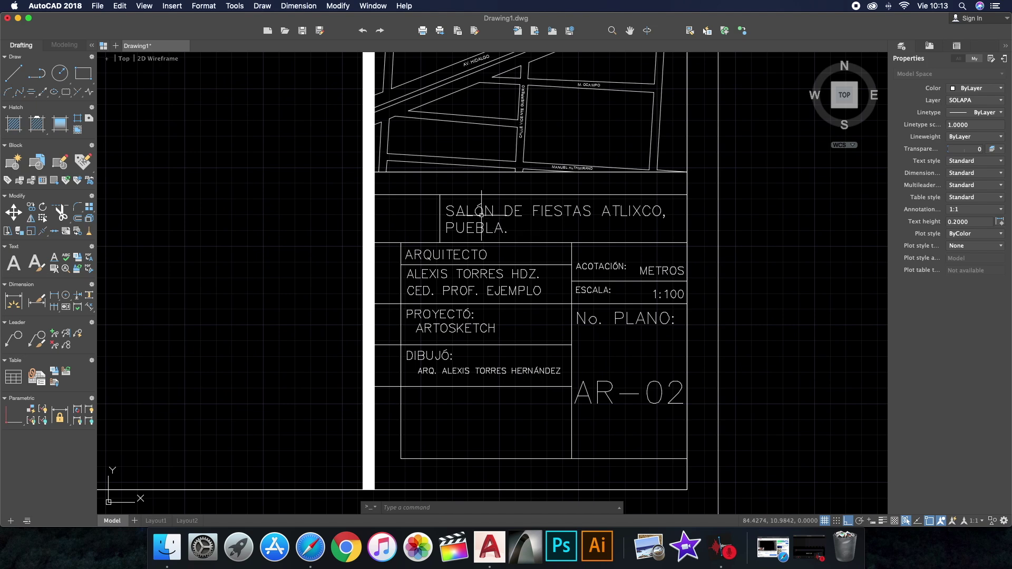
pyautogui.scroll(1, 549, 227)
pyautogui.scroll(1, 485, 251)
pyautogui.scroll(-1, 423, 275)
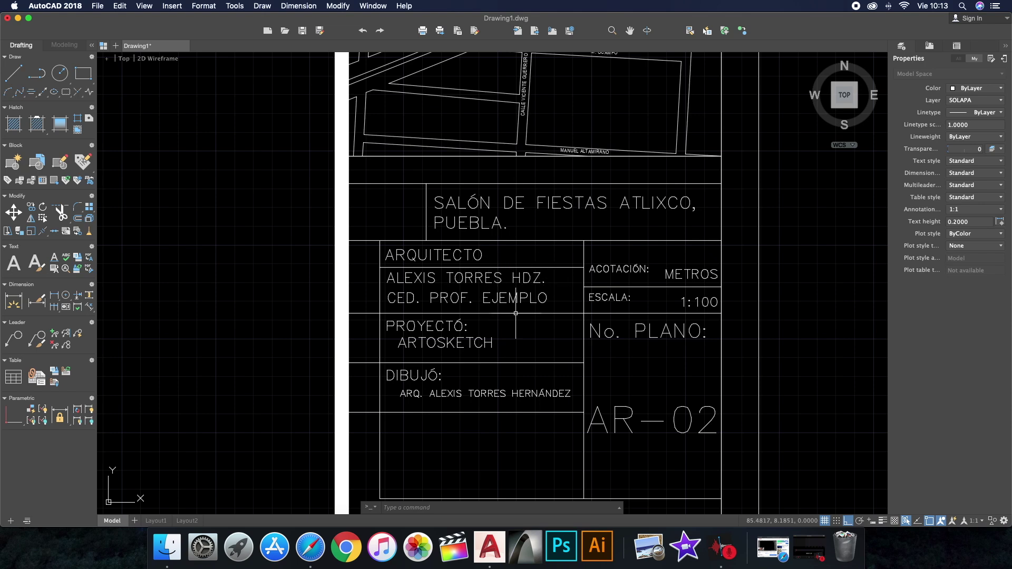
pyautogui.scroll(1, 448, 327)
pyautogui.scroll(1, 411, 322)
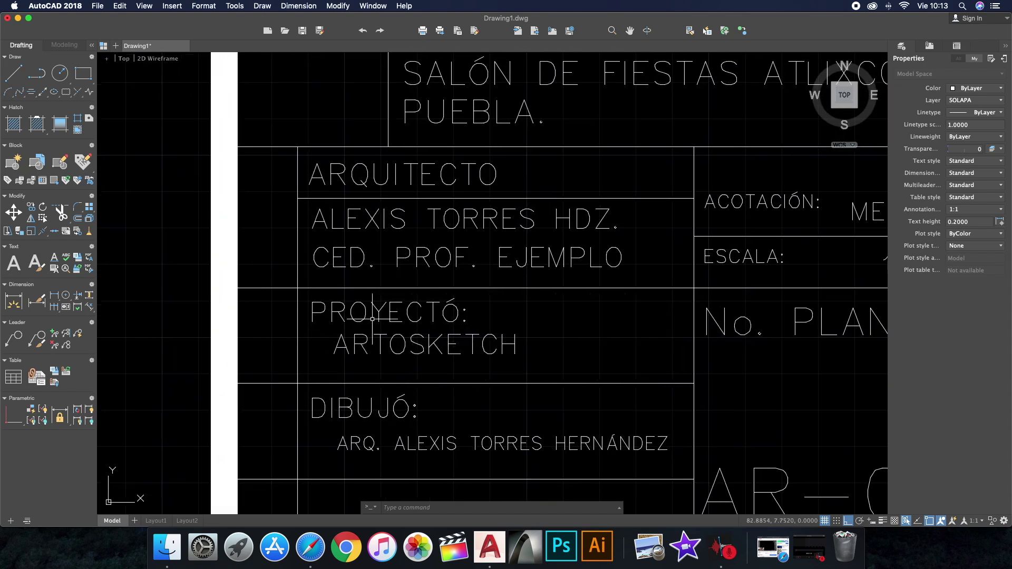
pyautogui.scroll(-2, 554, 274)
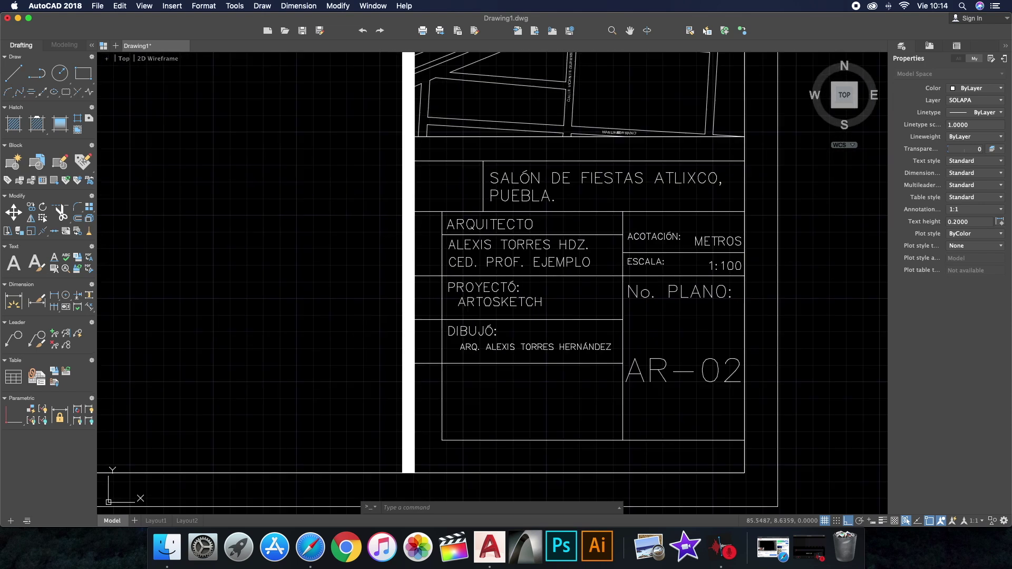
pyautogui.scroll(-1, 527, 296)
pyautogui.scroll(1, 526, 322)
pyautogui.scroll(1, 522, 316)
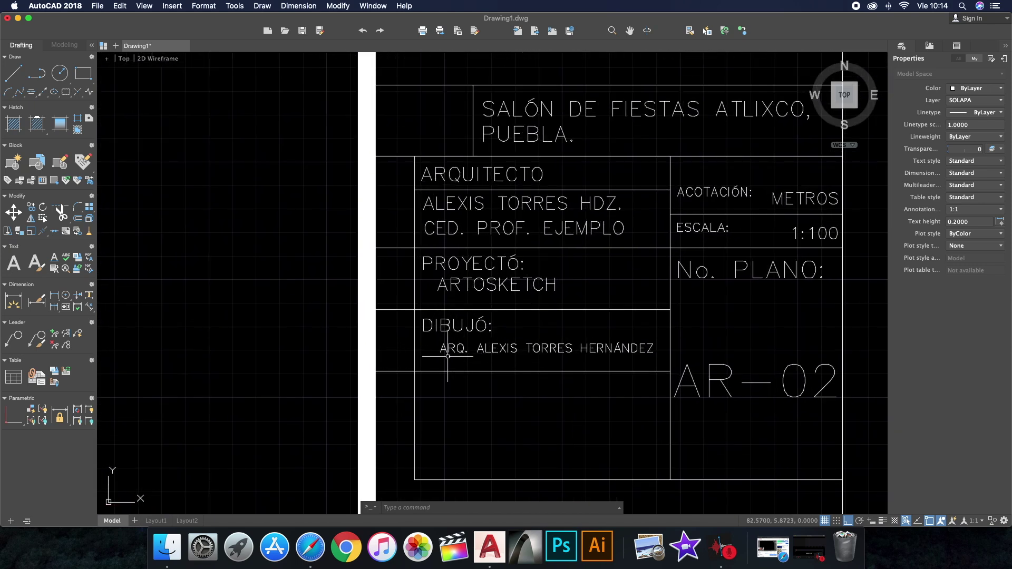
pyautogui.scroll(-1, 579, 351)
pyautogui.scroll(3, 677, 237)
pyautogui.scroll(-2, 679, 245)
pyautogui.scroll(1, 659, 285)
pyautogui.scroll(-1, 616, 280)
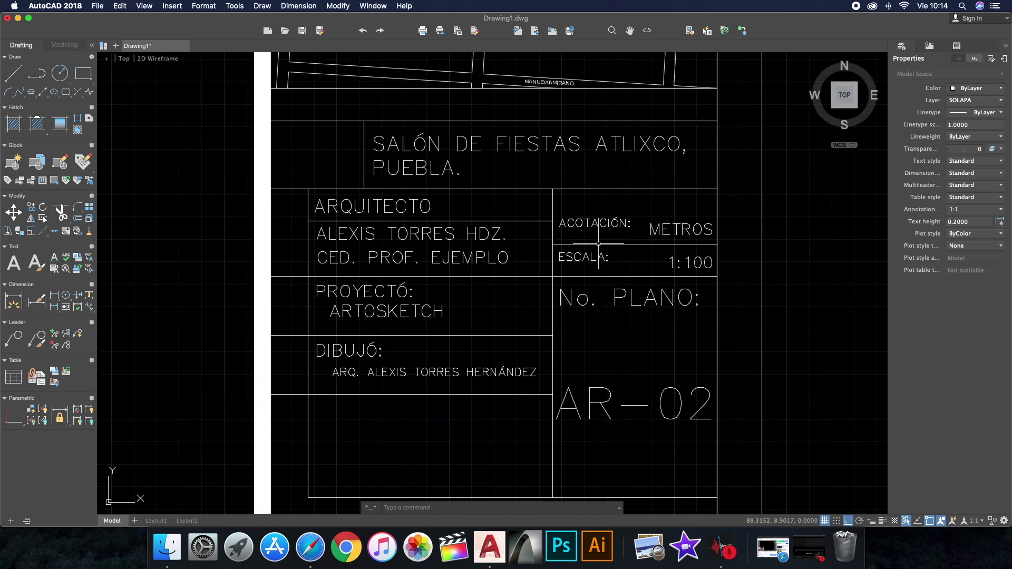
pyautogui.scroll(-1, 612, 300)
pyautogui.scroll(-2, 622, 333)
pyautogui.scroll(2, 559, 377)
pyautogui.scroll(1, 560, 389)
pyautogui.scroll(1, 520, 371)
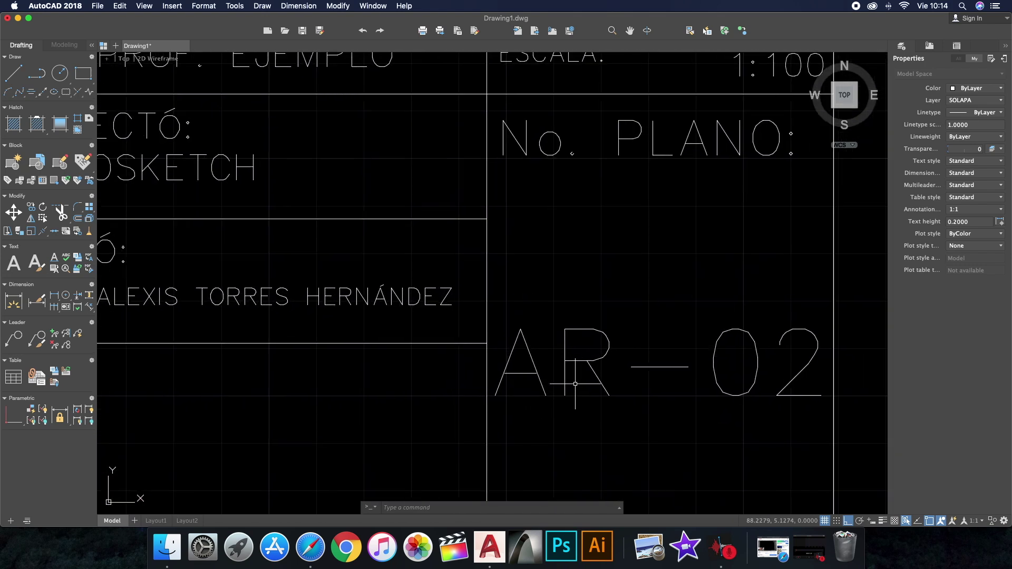
pyautogui.scroll(2, 477, 349)
pyautogui.scroll(-1, 477, 348)
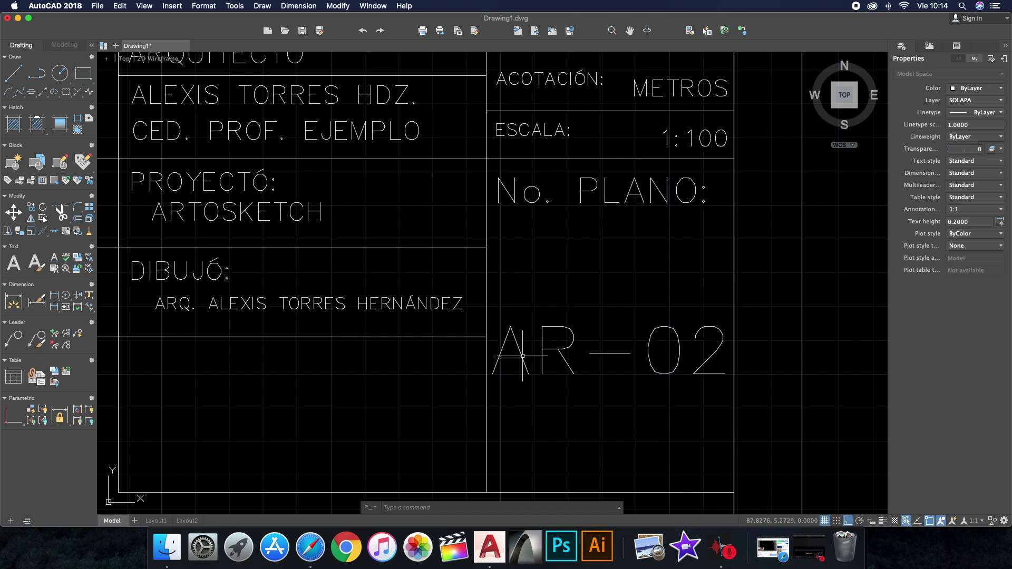
pyautogui.scroll(-5, 532, 356)
pyautogui.scroll(3, 583, 339)
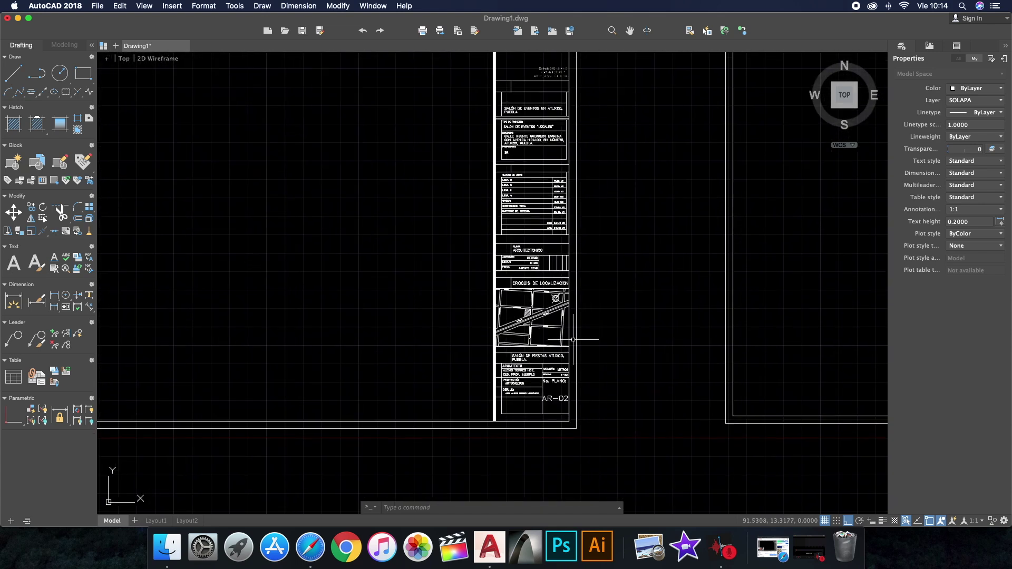
pyautogui.scroll(-1, 583, 340)
pyautogui.scroll(-2, 532, 378)
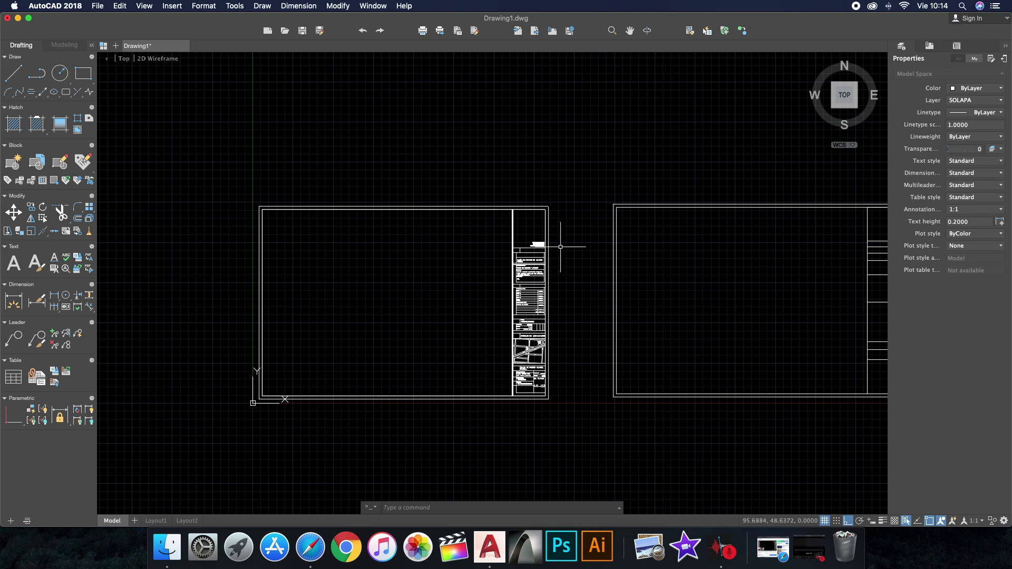
pyautogui.scroll(2, 516, 359)
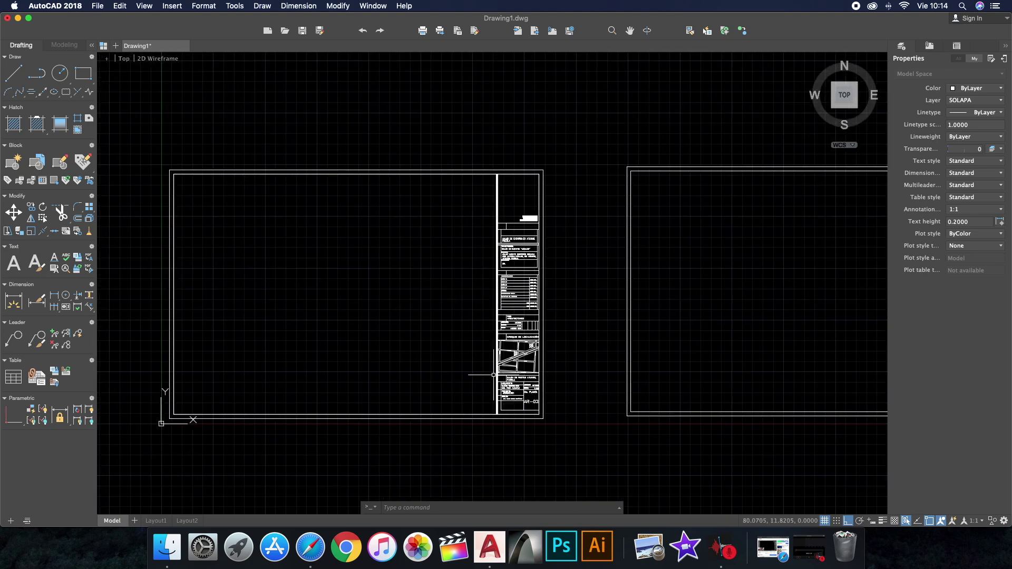
pyautogui.scroll(3, 521, 373)
pyautogui.scroll(-2, 514, 373)
pyautogui.scroll(1, 513, 373)
pyautogui.scroll(-2, 547, 348)
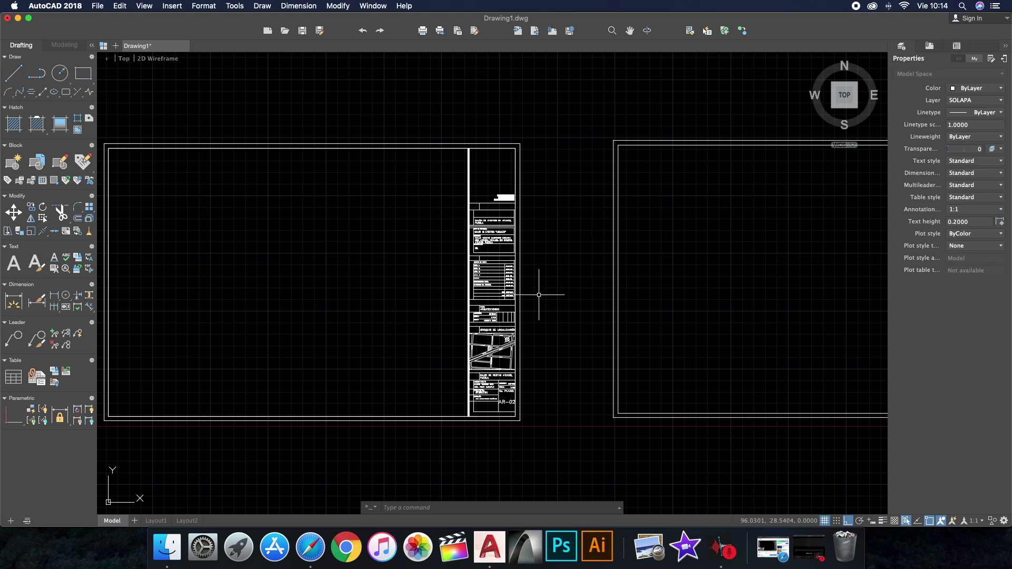
pyautogui.scroll(4, 511, 301)
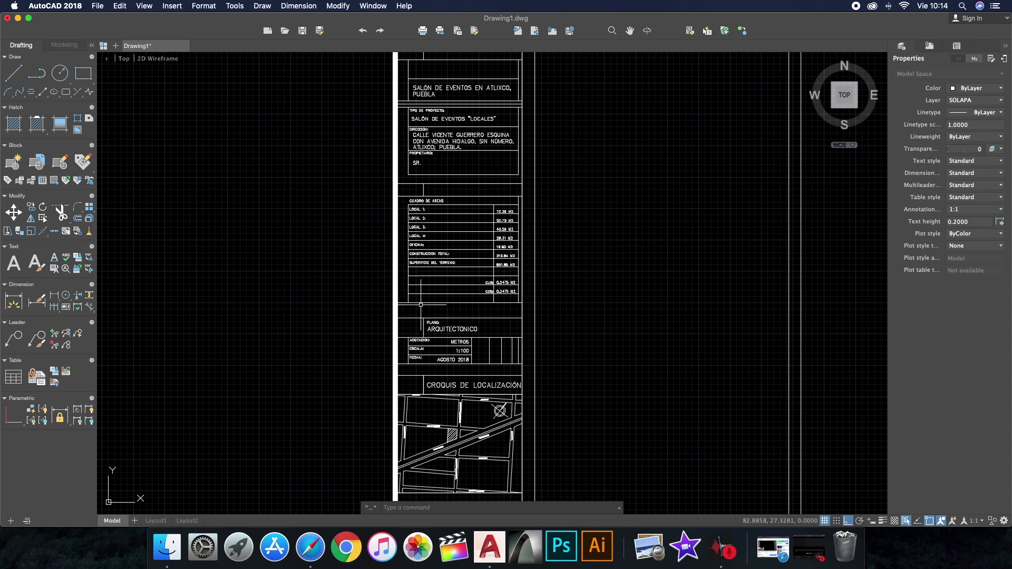
pyautogui.scroll(-5, 411, 311)
pyautogui.scroll(-3, 524, 287)
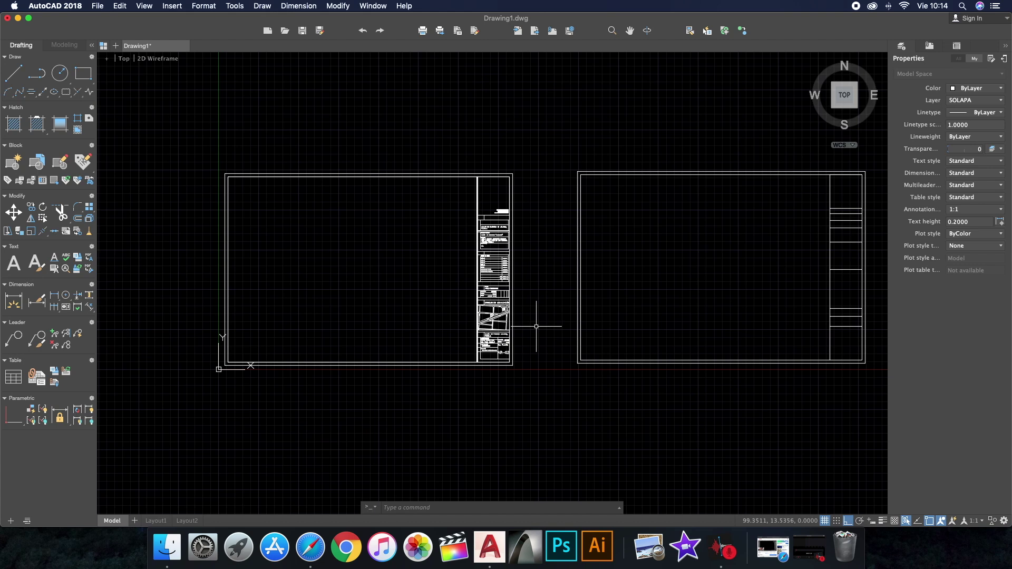
pyautogui.click(534, 390)
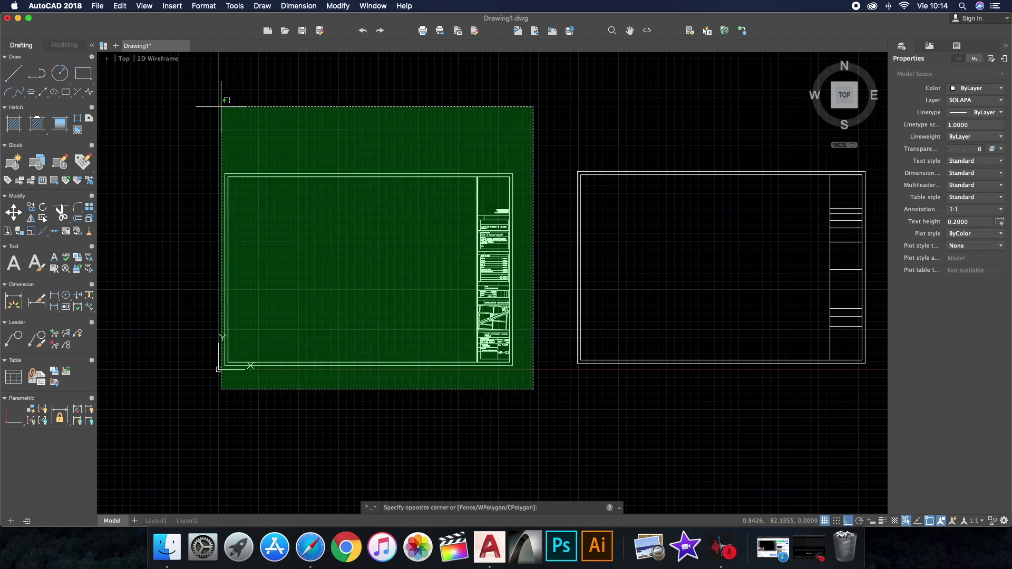
pyautogui.click(194, 122)
pyautogui.scroll(-3, 221, 169)
pyautogui.scroll(-1, 296, 198)
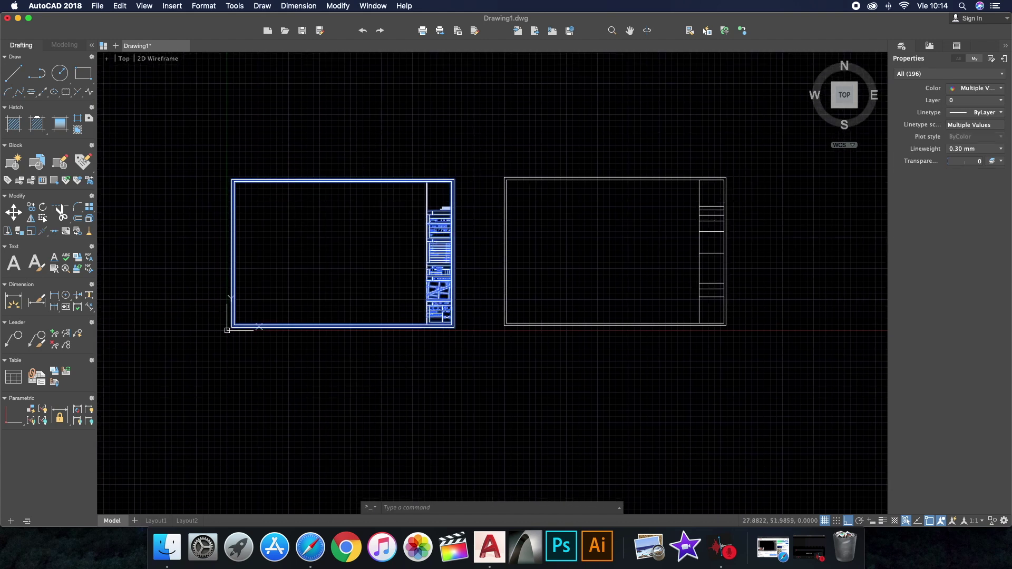
pyautogui.press('Escape')
pyautogui.scroll(-2, 369, 222)
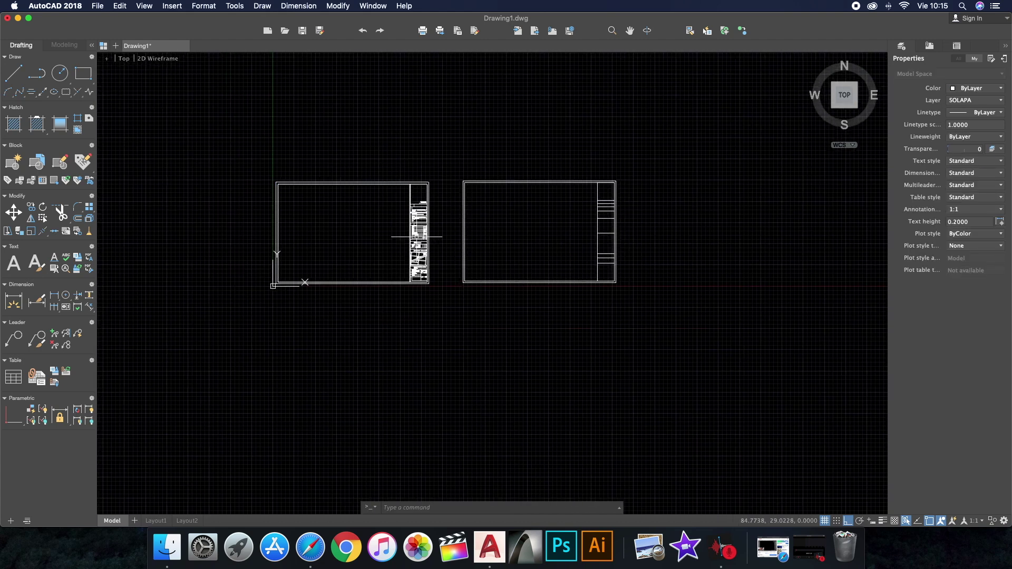
pyautogui.scroll(1, 419, 290)
pyautogui.scroll(1, 443, 293)
pyautogui.scroll(-2, 468, 294)
pyautogui.scroll(1, 468, 294)
pyautogui.scroll(1, 500, 291)
pyautogui.click(470, 301)
pyautogui.click(460, 299)
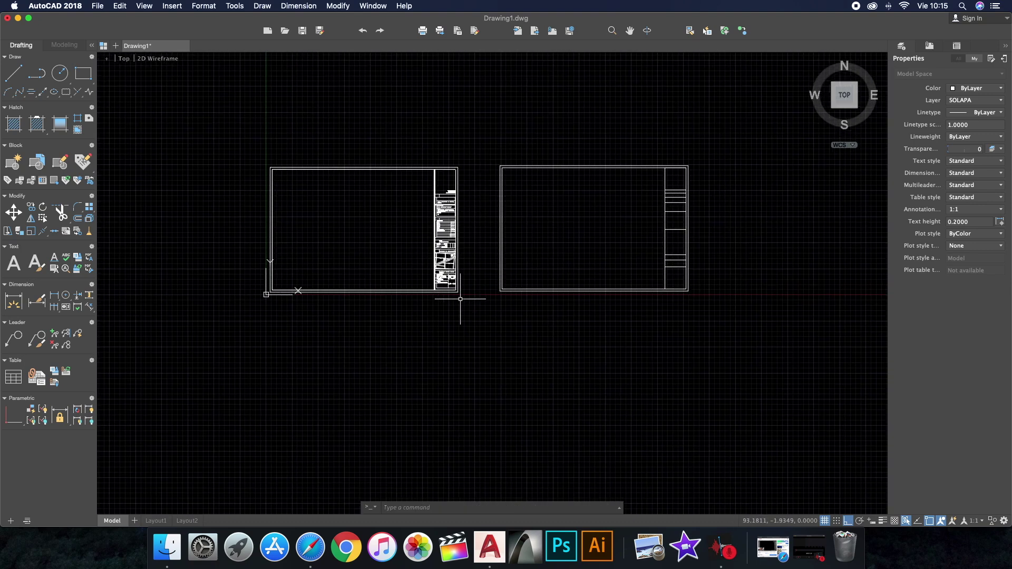
pyautogui.click(463, 298)
pyautogui.scroll(-3, 442, 316)
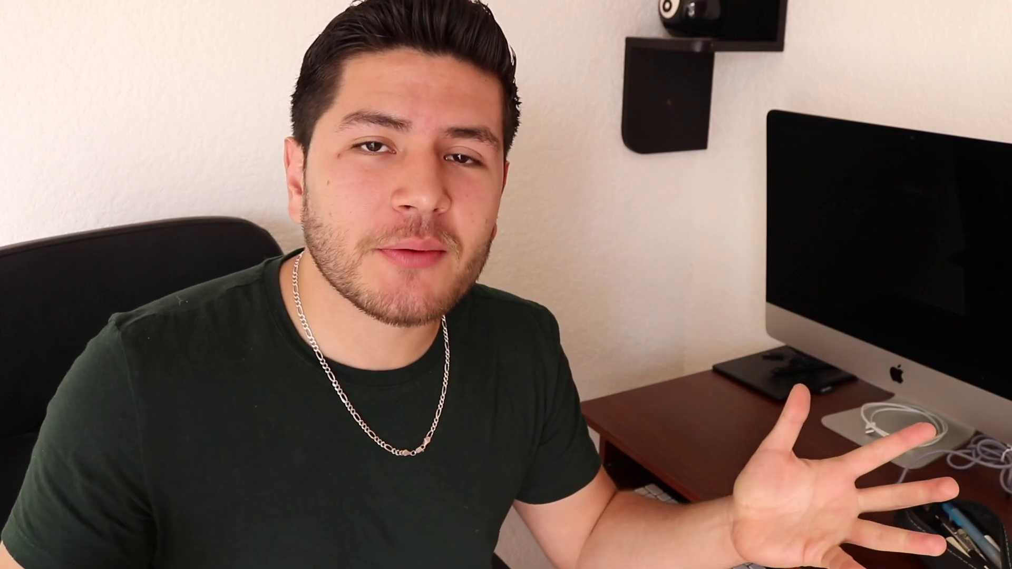